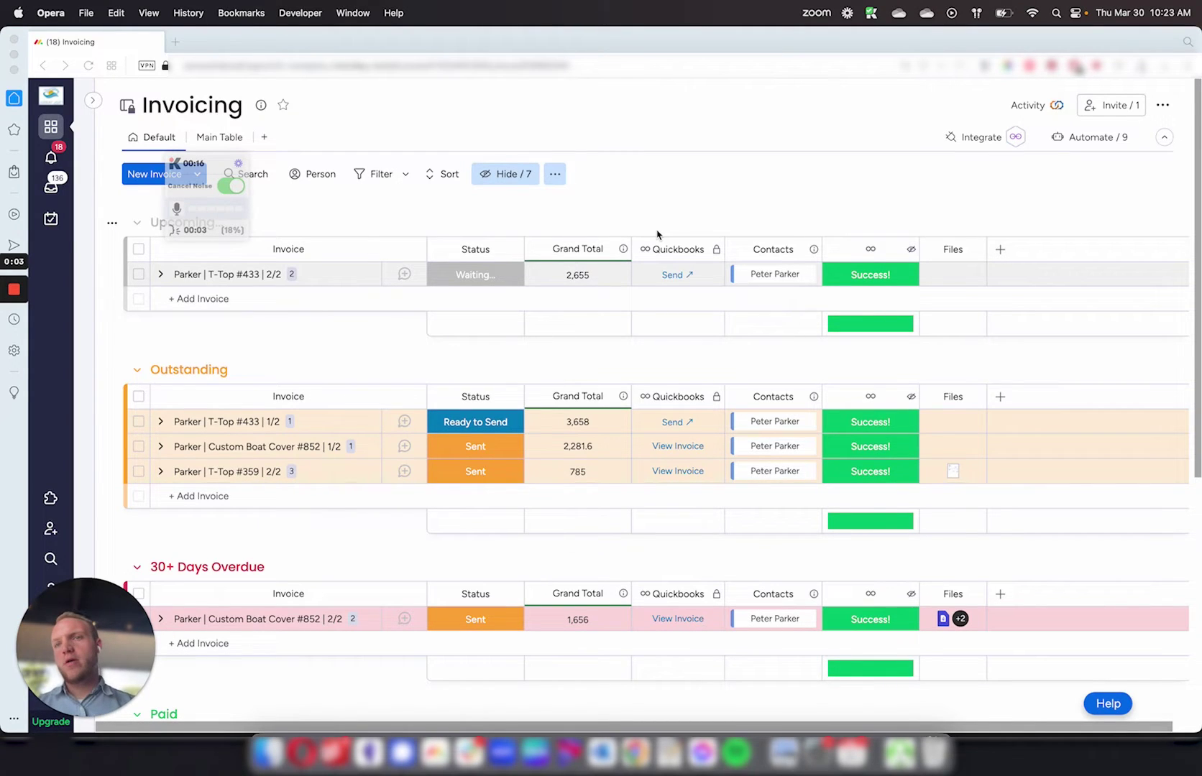
Expand the Parker | T-Top #433 | 2/2 invoice to show its 62% Down and 7% Tax subitems.
{"action": "left_click", "coordinate": [168, 156]}
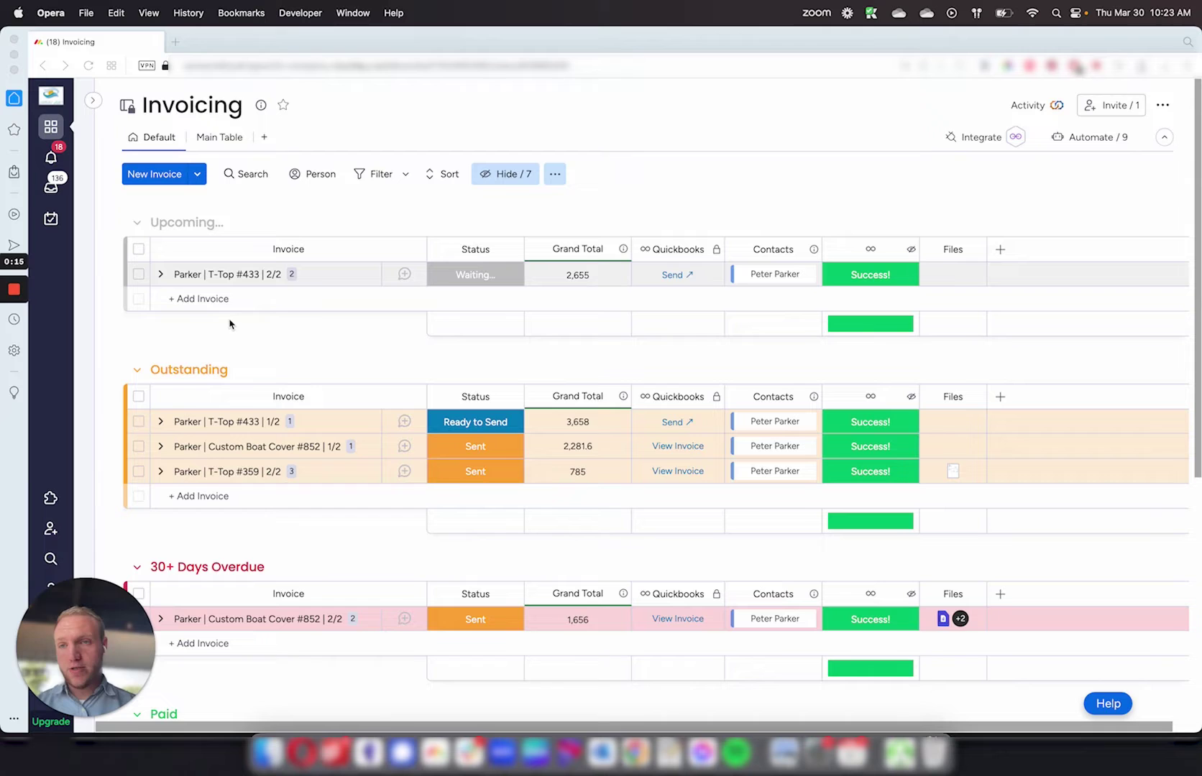
{"action": "scroll", "coordinate": [498, 352], "scroll_direction": "down", "scroll_amount": 1}
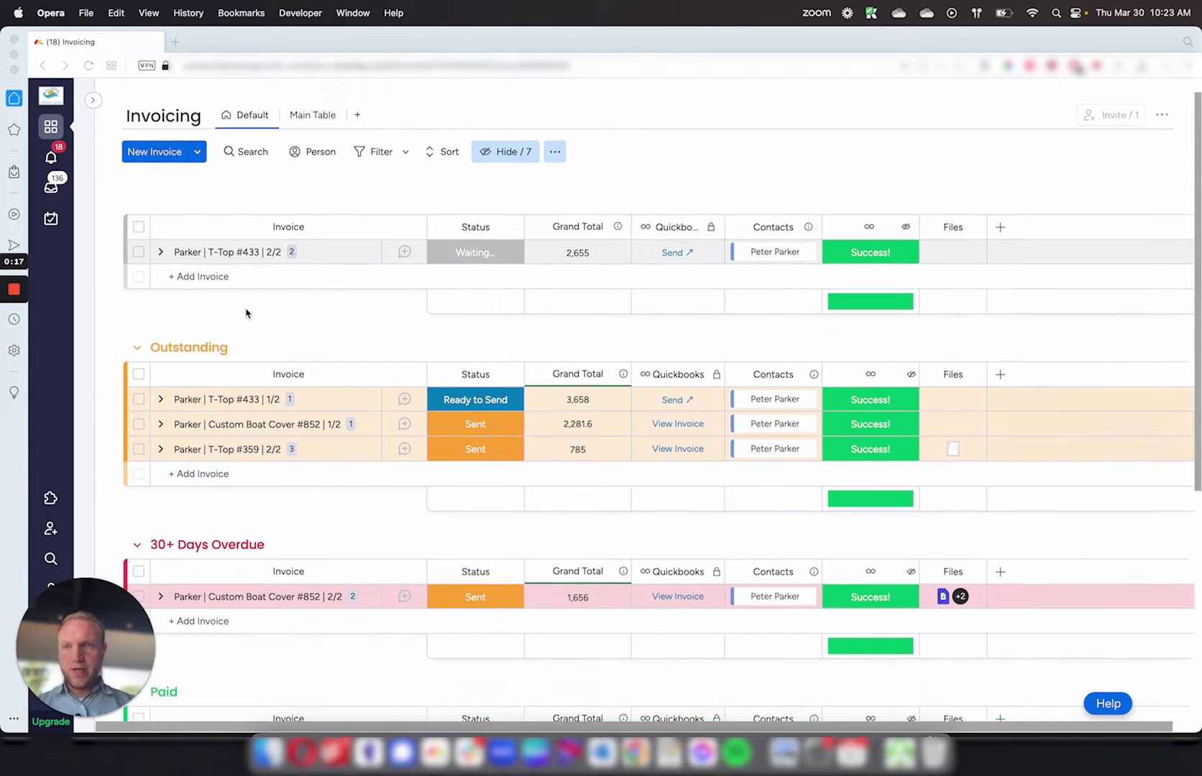
{"action": "scroll", "coordinate": [246, 313], "scroll_direction": "up", "scroll_amount": 1}
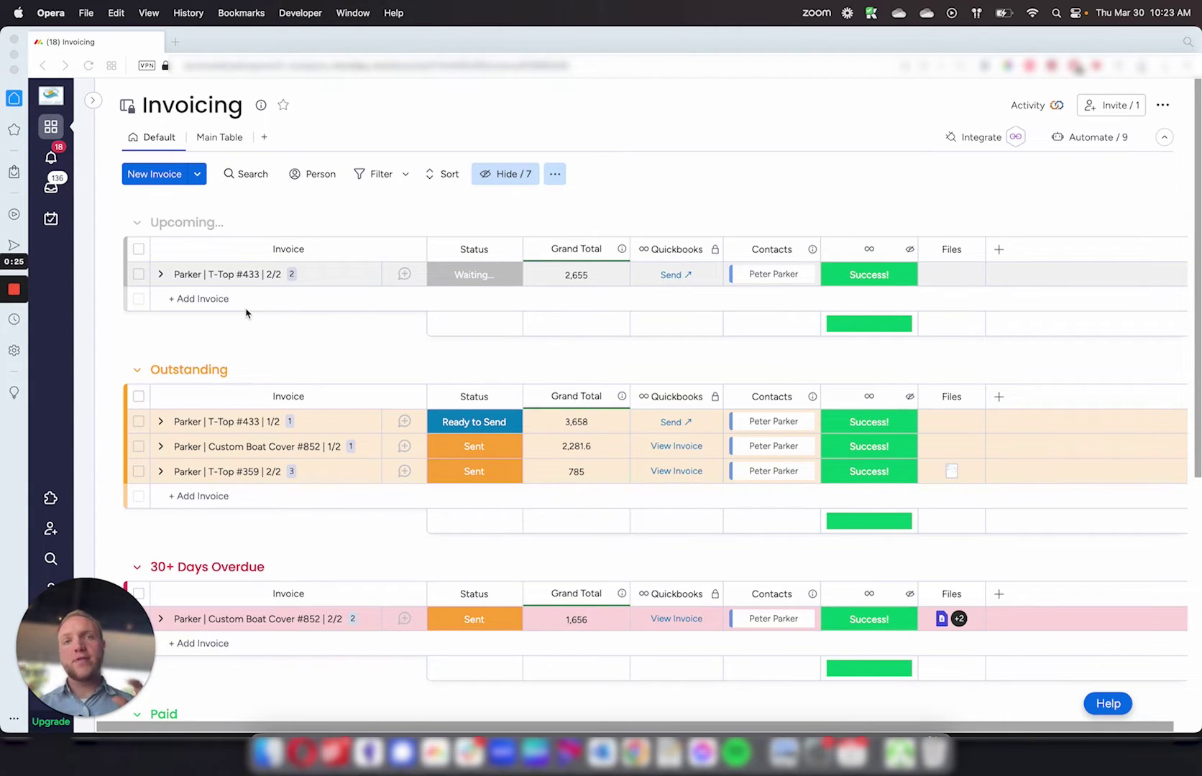
{"action": "left_click", "coordinate": [161, 274]}
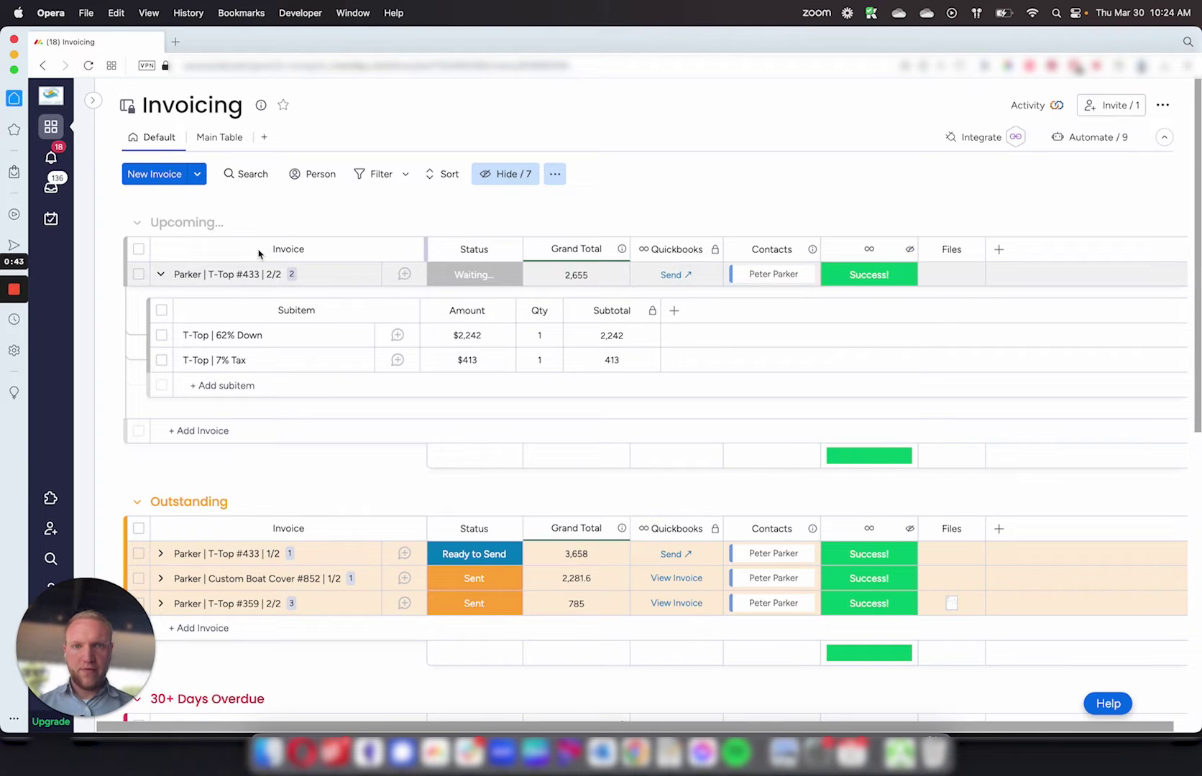
Collapse the T-Top invoice and add 'New Invoice 123' as a new item in Upcoming.
{"action": "left_click", "coordinate": [161, 276]}
{"action": "left_click", "coordinate": [201, 298]}
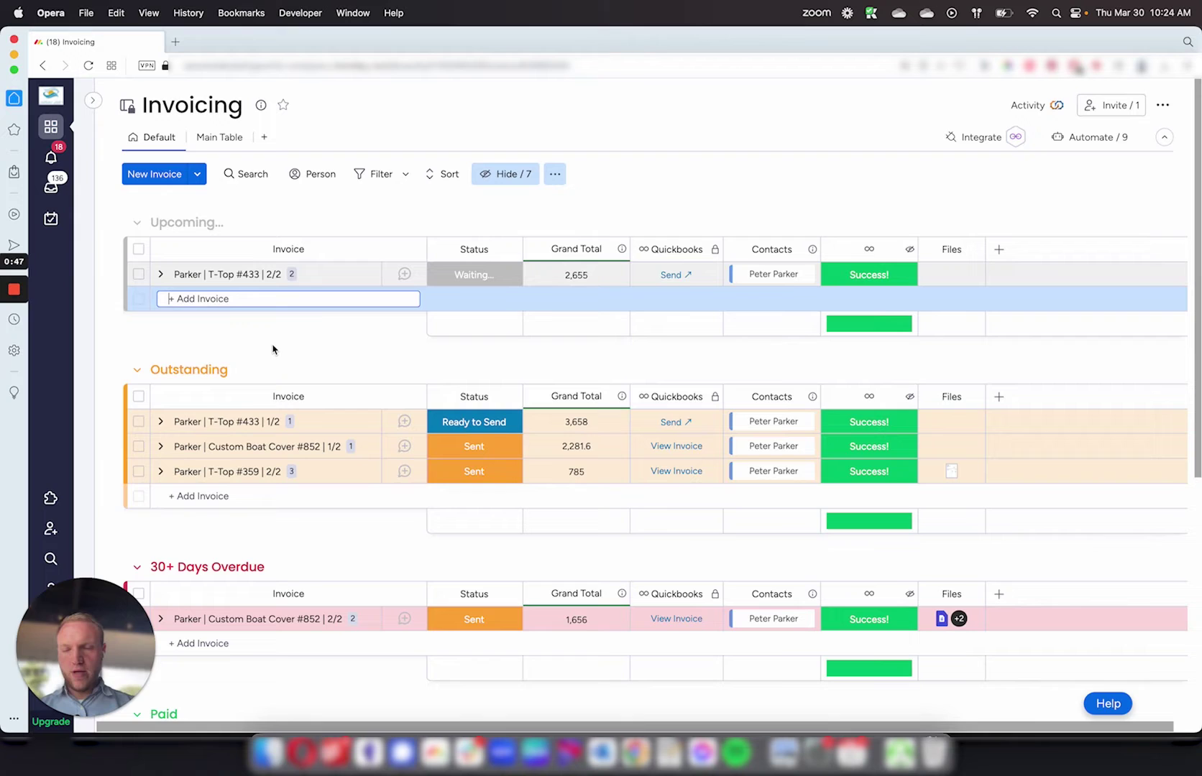
{"action": "type", "text": "New In"}
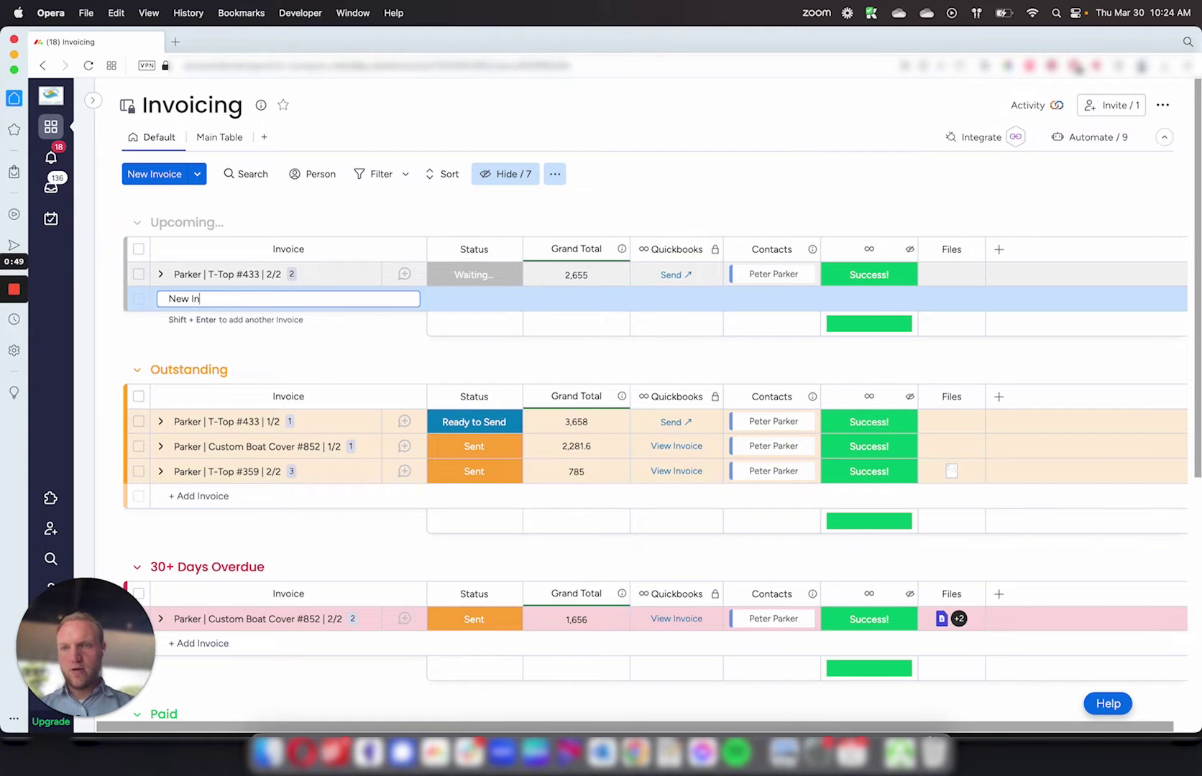
{"action": "type", "text": "voice 123"}
{"action": "key", "text": "Return"}
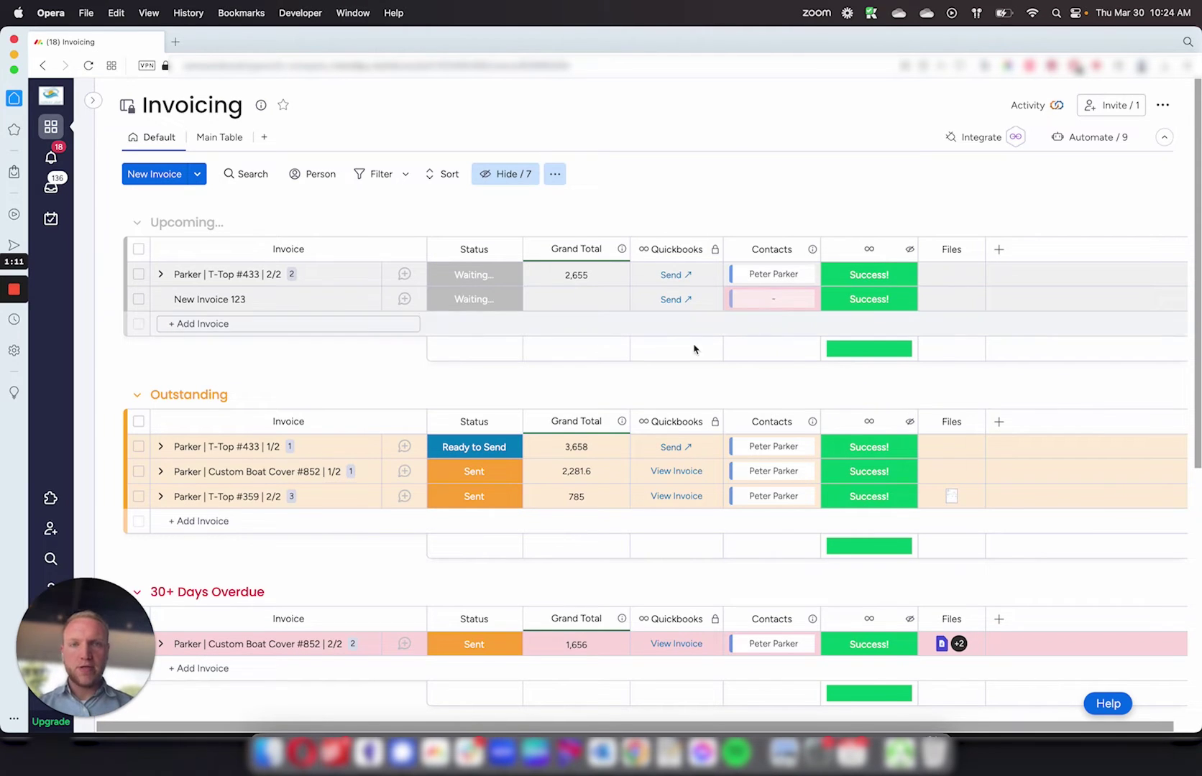
Send New Invoice 123 to QuickBooks, which returns a missing-contact error.
{"action": "left_click", "coordinate": [688, 300]}
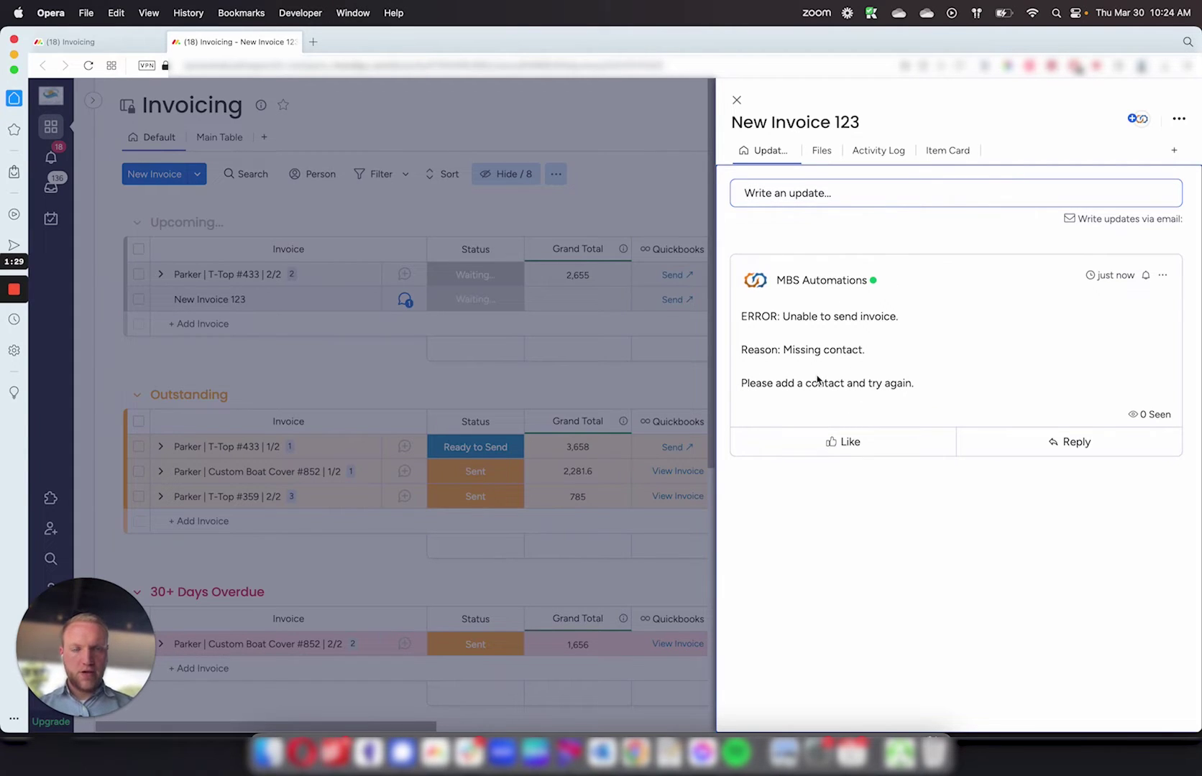
Link the customer contact to New Invoice 123 in its Contacts column.
{"action": "left_click", "coordinate": [736, 100]}
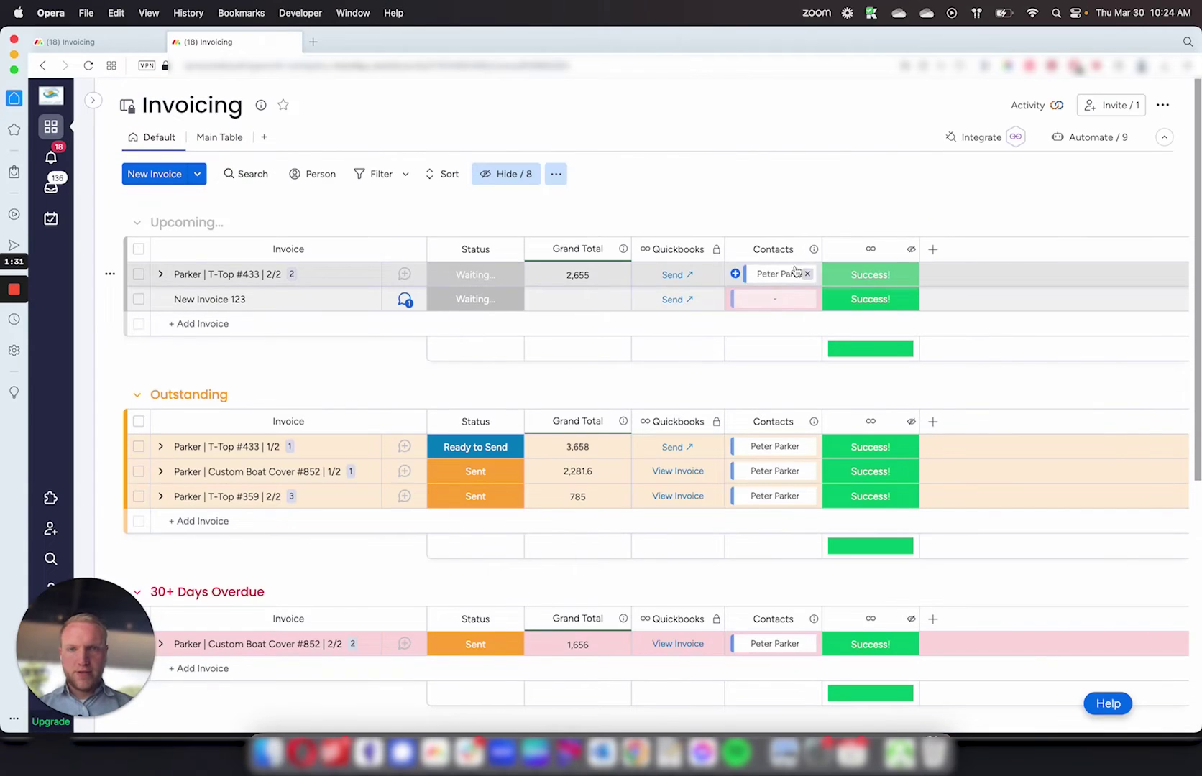
{"action": "left_click", "coordinate": [760, 298]}
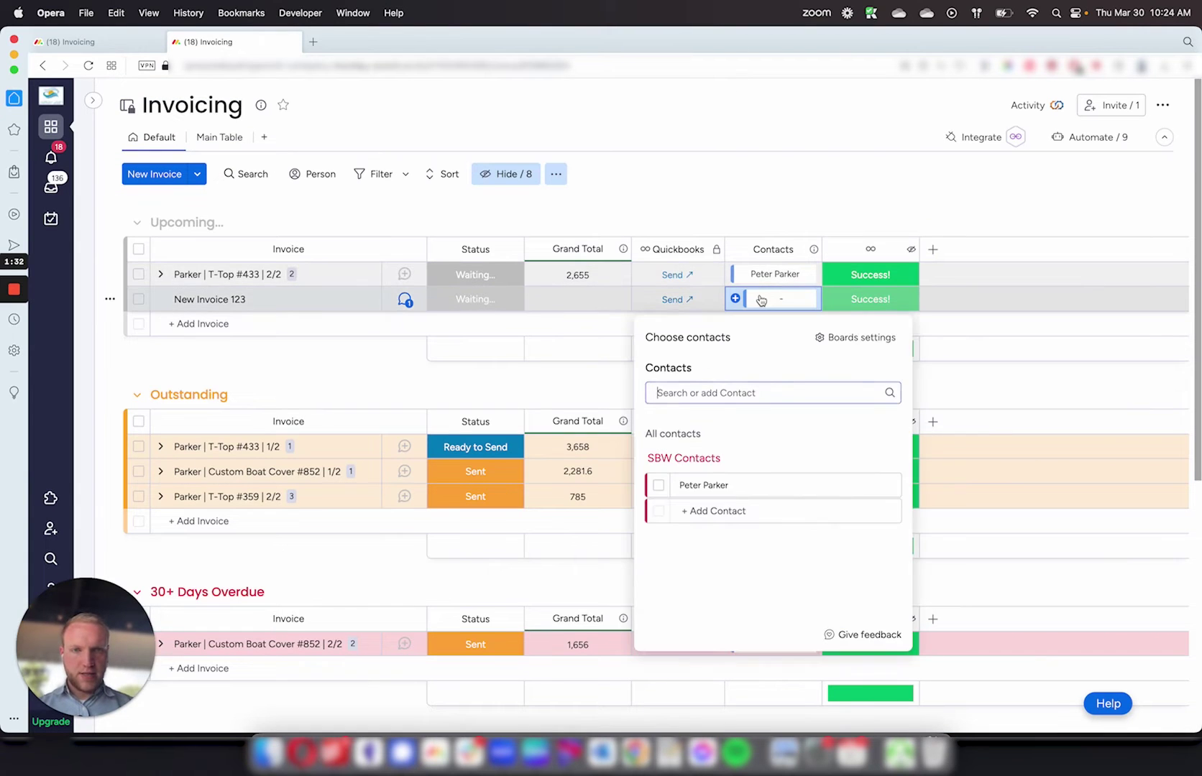
{"action": "left_click", "coordinate": [658, 486]}
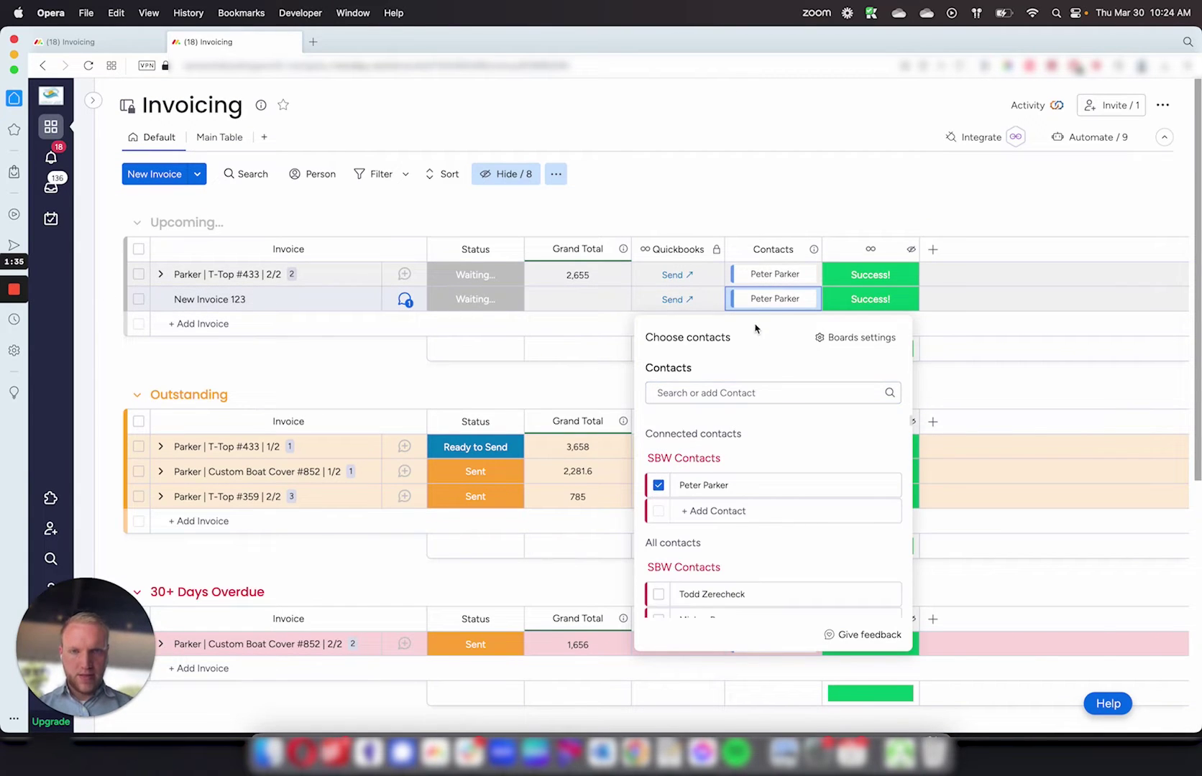
{"action": "left_click", "coordinate": [446, 360]}
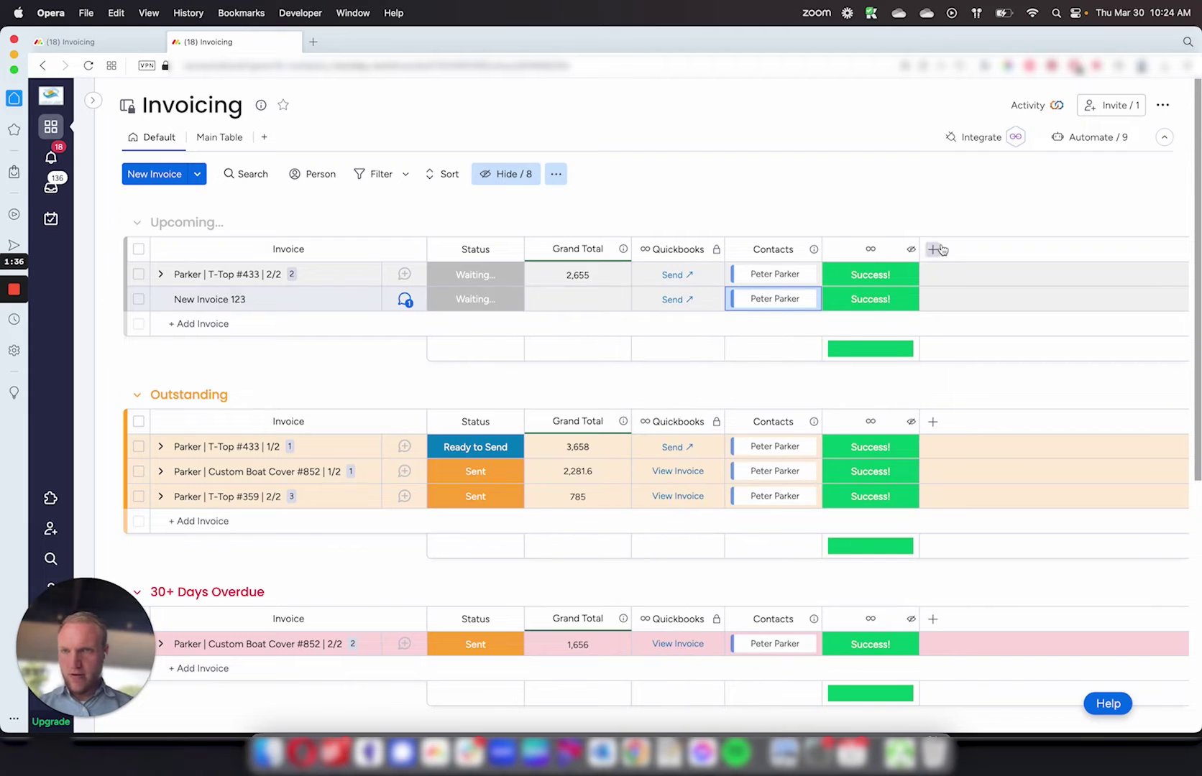
Resend the invoice and review the missing line item details error.
{"action": "left_click", "coordinate": [677, 299]}
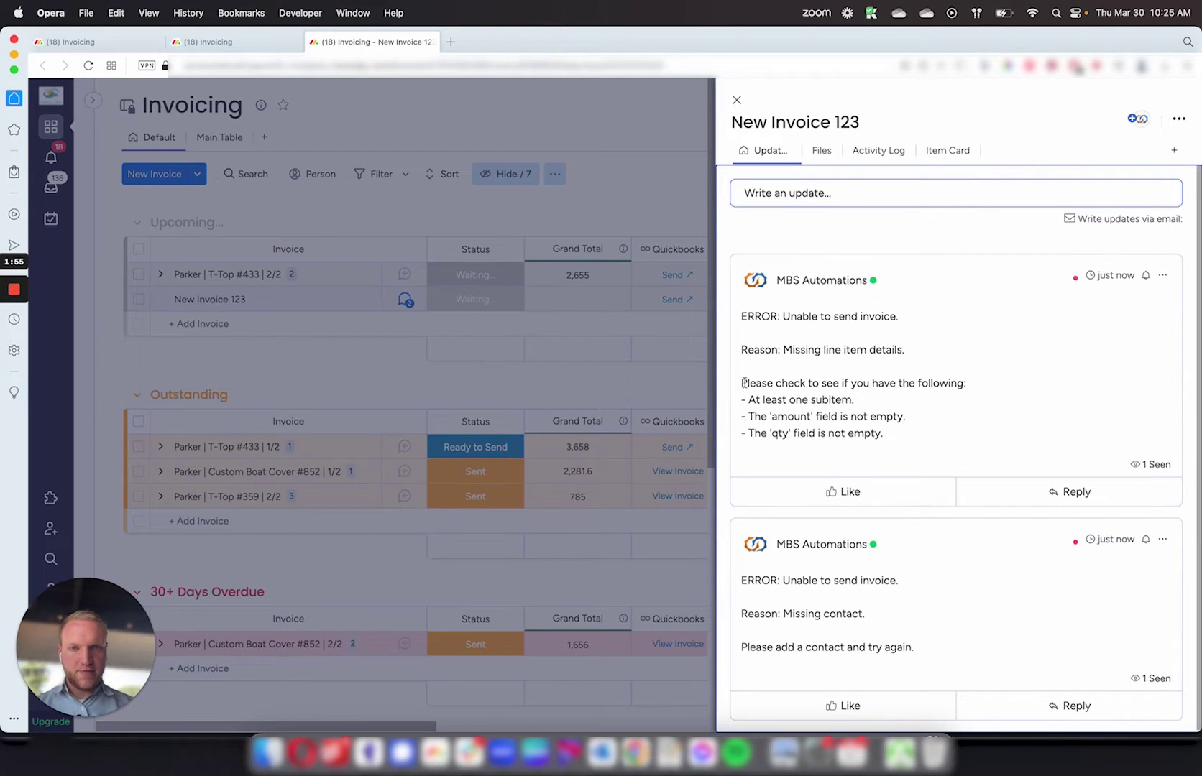
{"action": "left_click_drag", "start_coordinate": [744, 383], "coordinate": [894, 434]}
{"action": "left_click", "coordinate": [774, 395]}
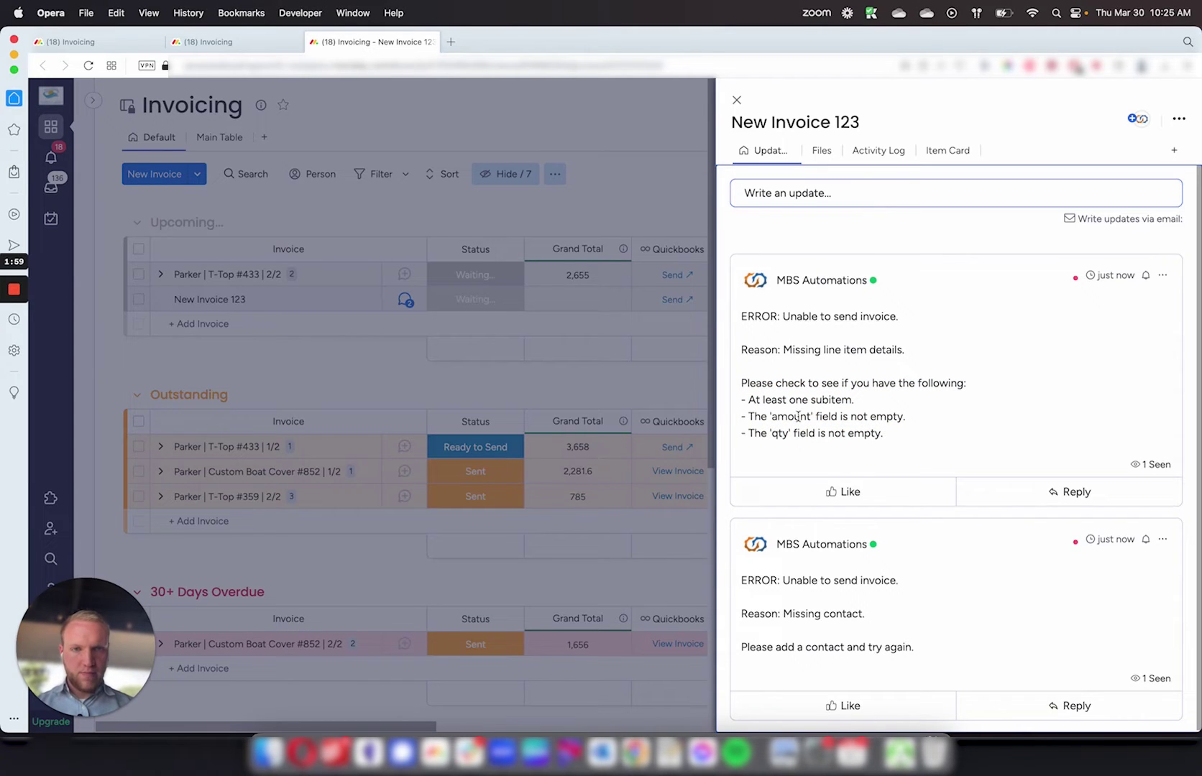
Add two subitems, 'Line item #1' and 'Line item #2', to New Invoice 123.
{"action": "left_click", "coordinate": [737, 99]}
{"action": "left_click", "coordinate": [161, 299]}
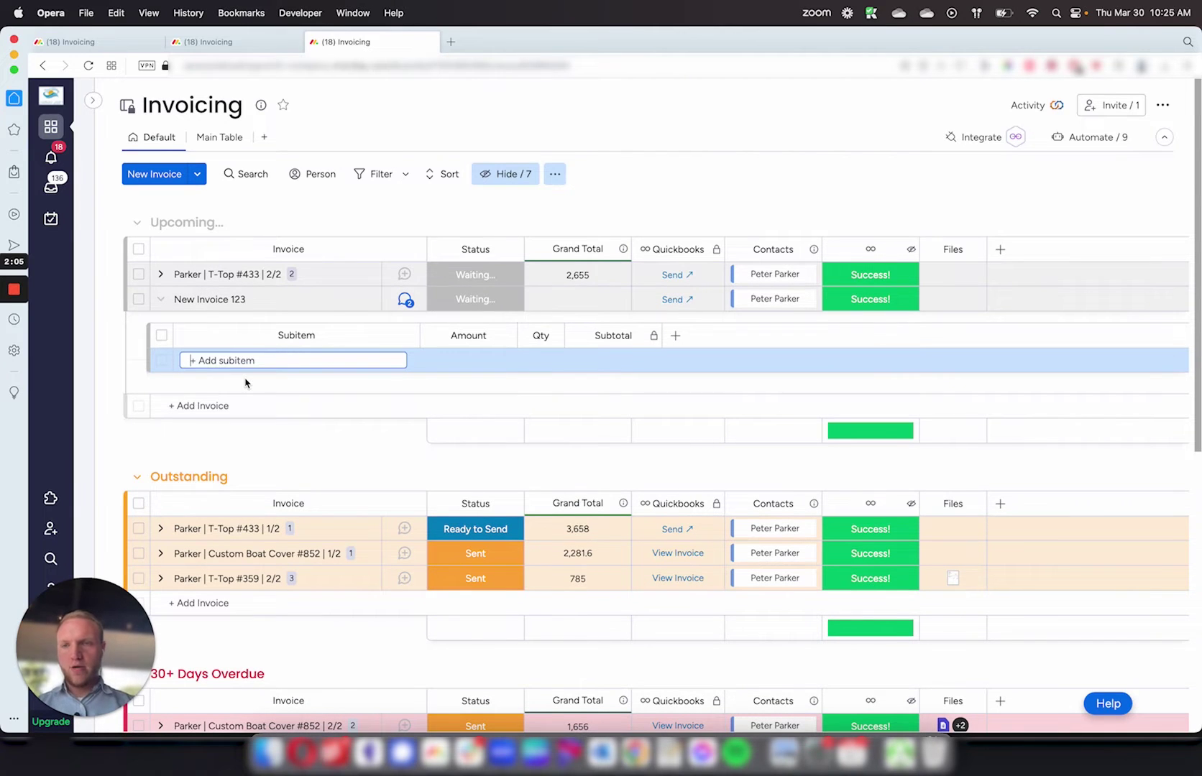
{"action": "type", "text": "Line item #1"}
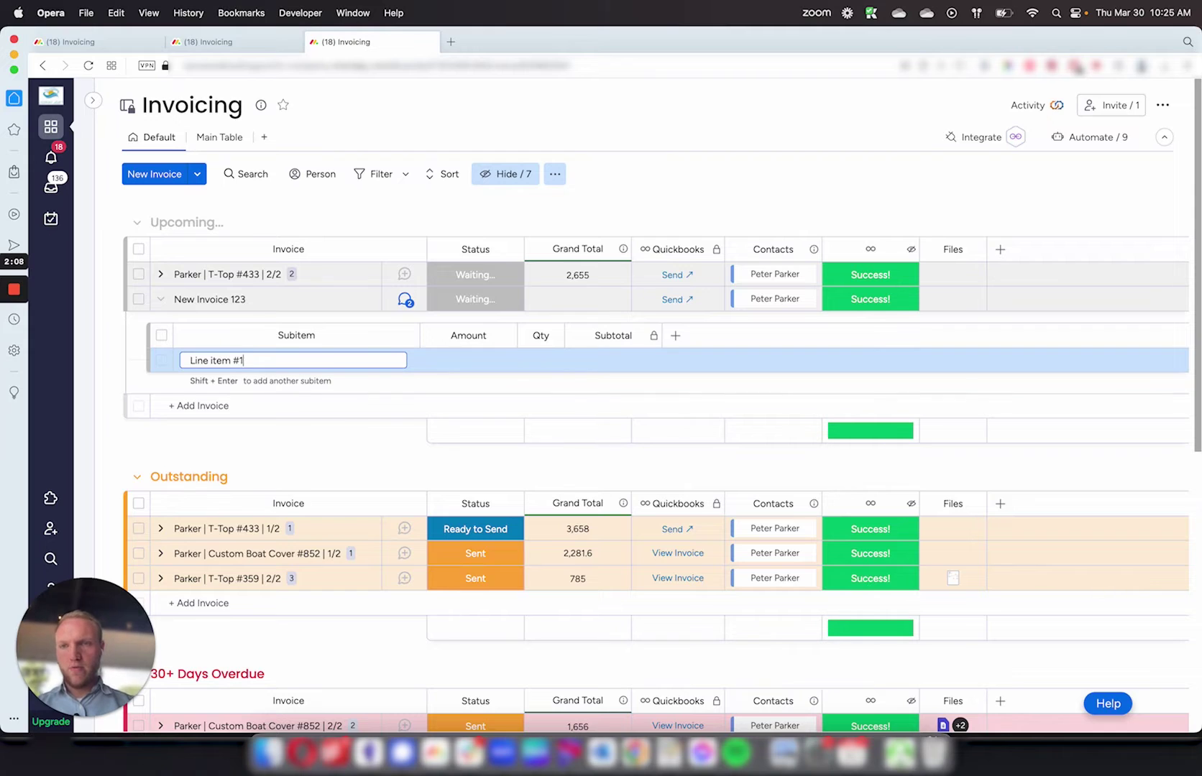
{"action": "key", "text": "Return"}
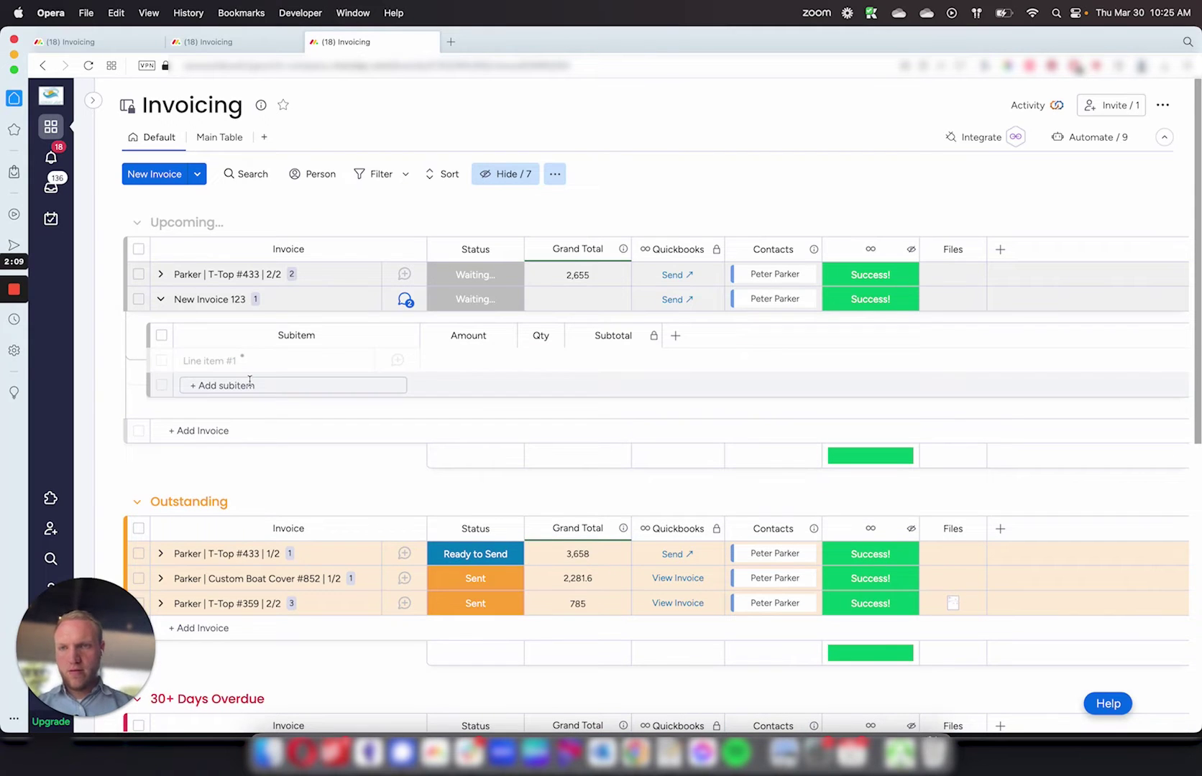
{"action": "left_click", "coordinate": [250, 385]}
{"action": "type", "text": "Line item #2"}
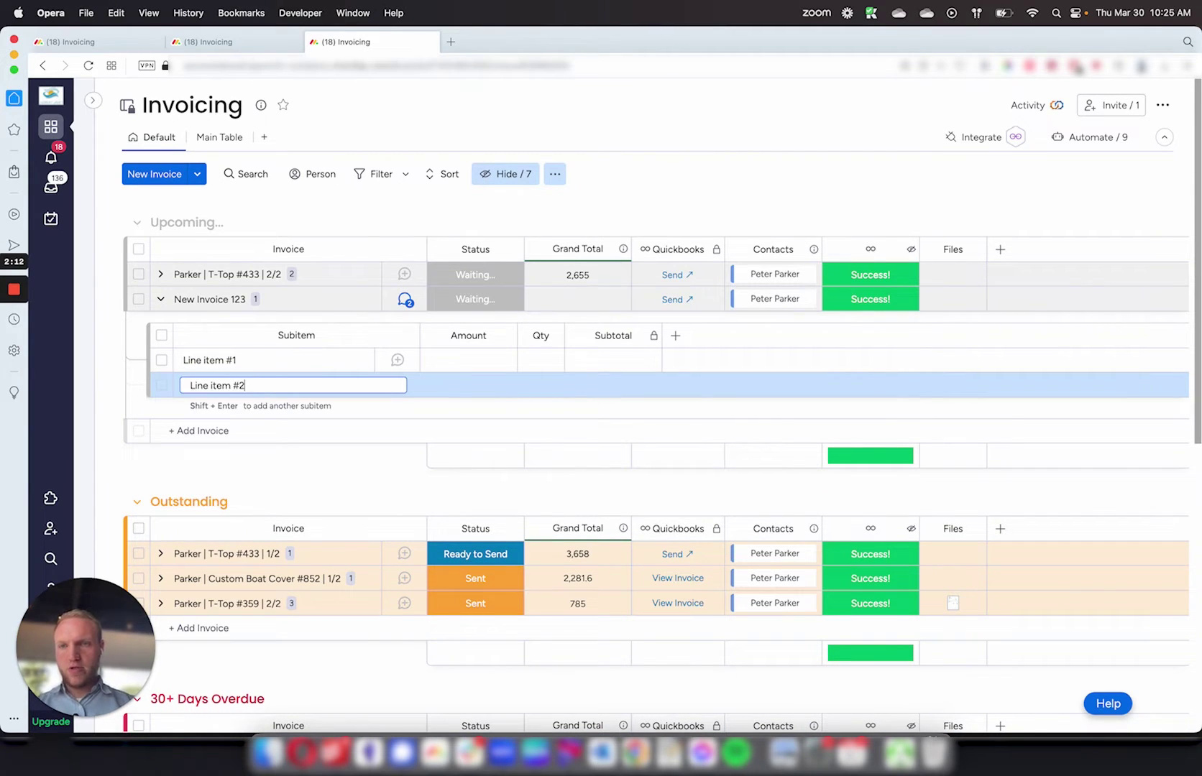
{"action": "key", "text": "Return"}
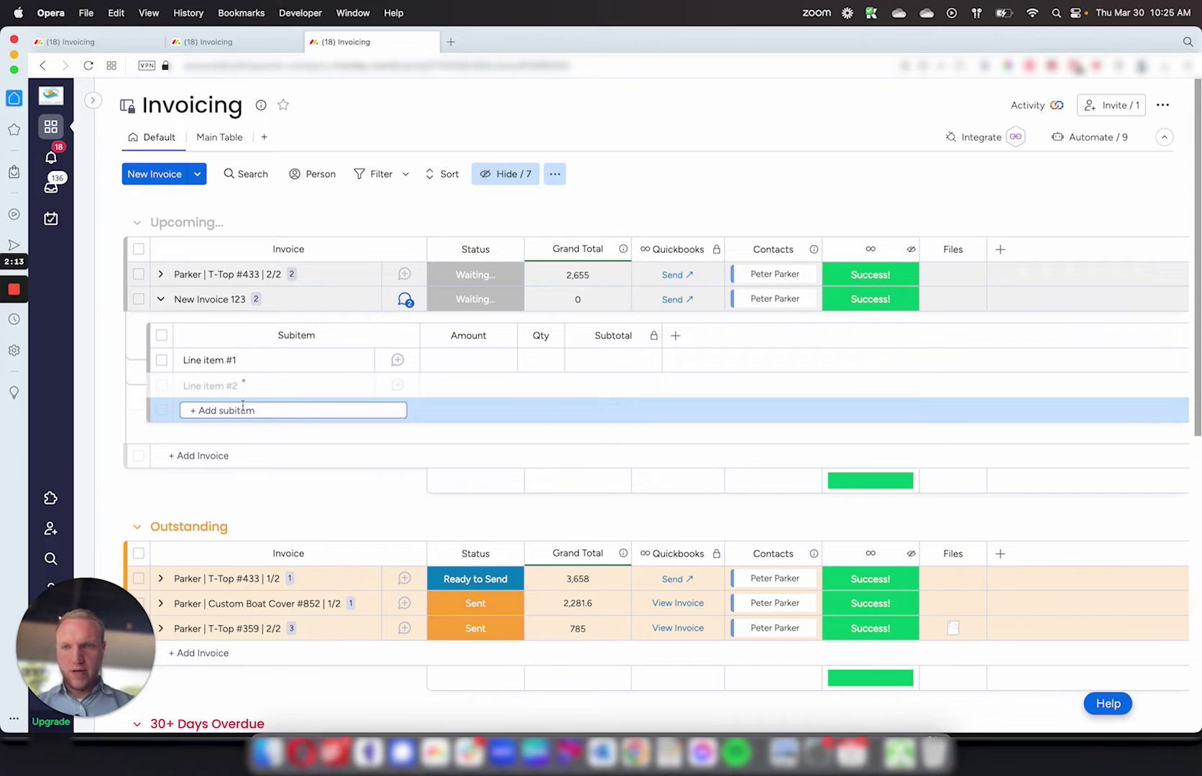
Set Line item #1 to Amount 600, Qty 1 and Line item #2 to Amount 50, Qty 3.
{"action": "left_click", "coordinate": [483, 357]}
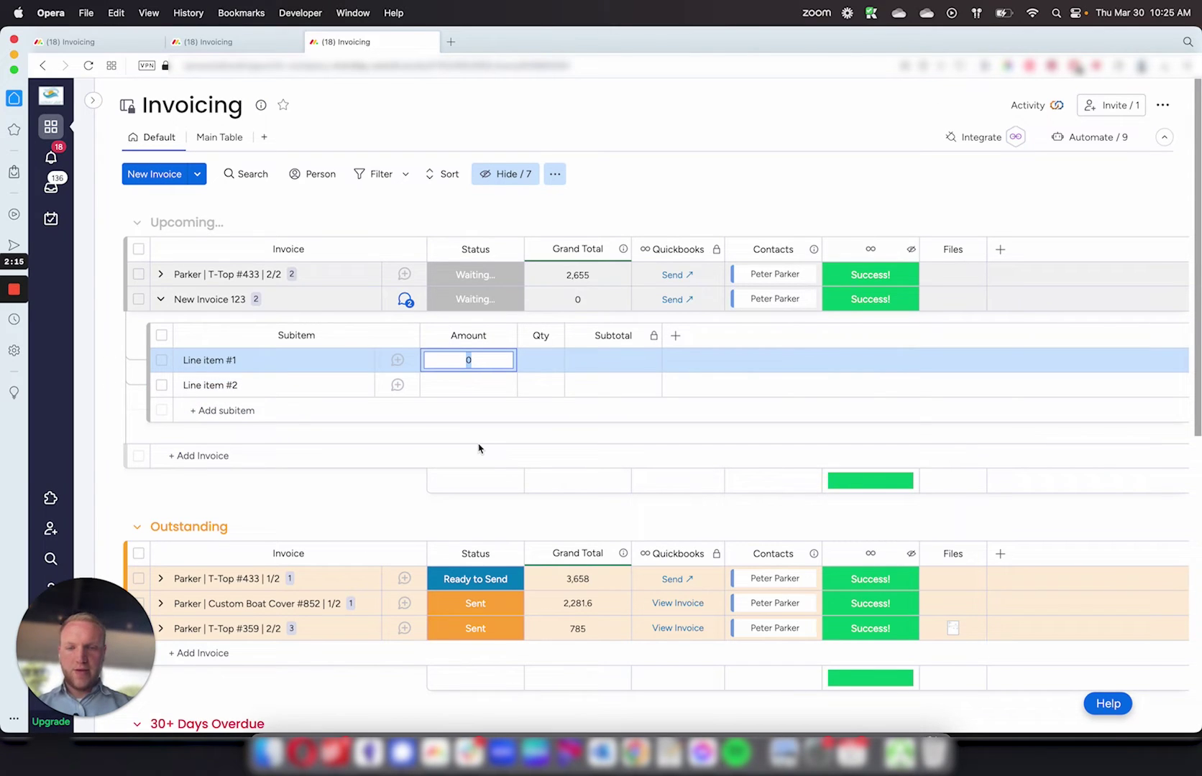
{"action": "type", "text": "600"}
{"action": "left_click", "coordinate": [552, 364]}
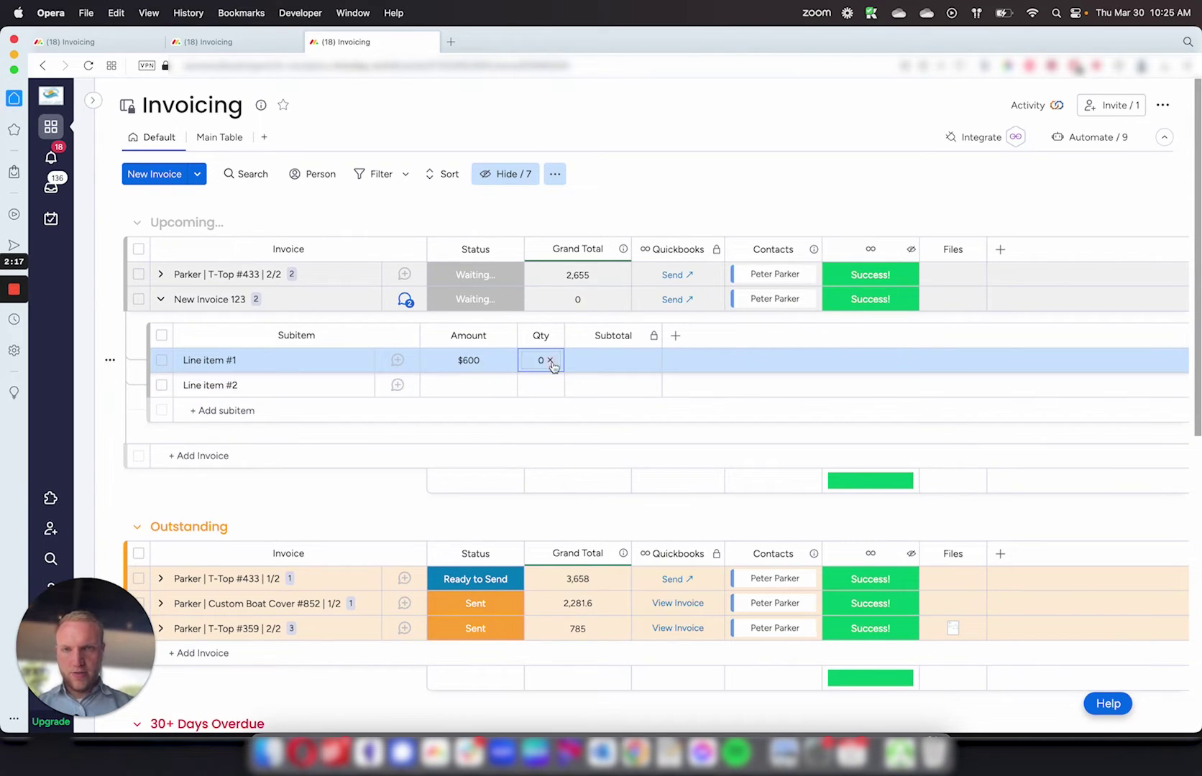
{"action": "type", "text": "1"}
{"action": "left_click", "coordinate": [469, 385]}
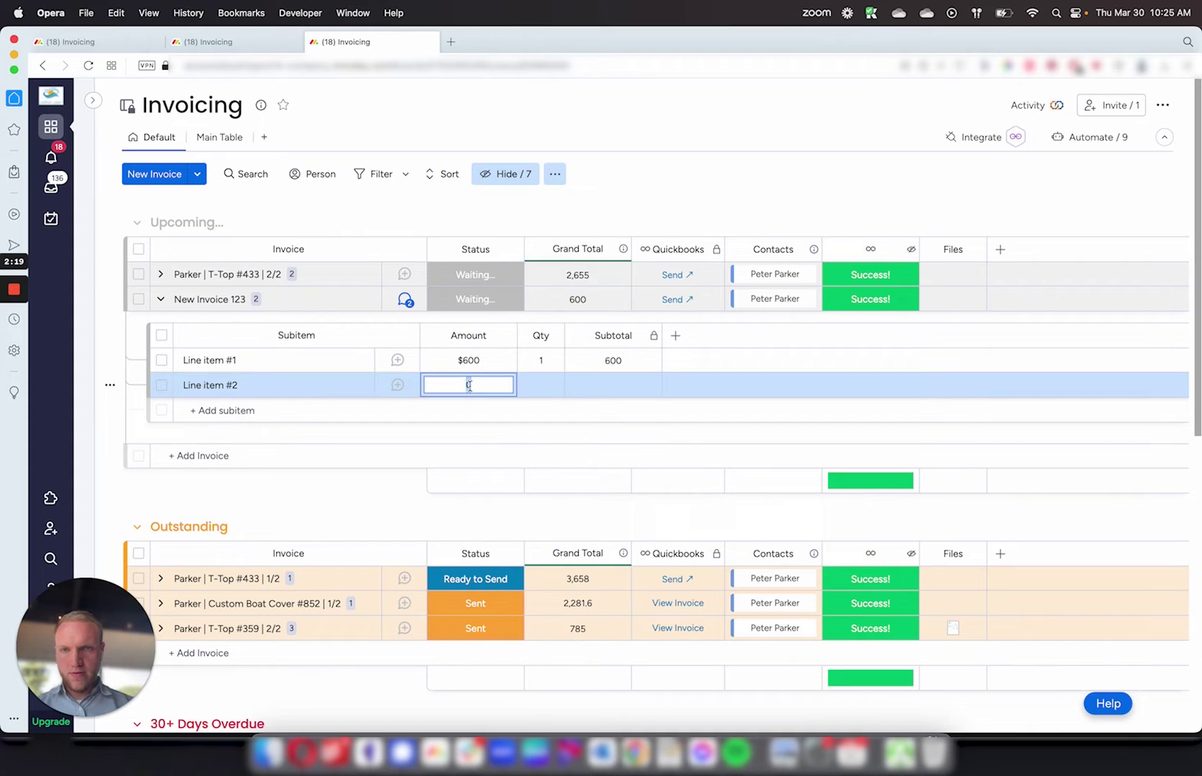
{"action": "type", "text": "50"}
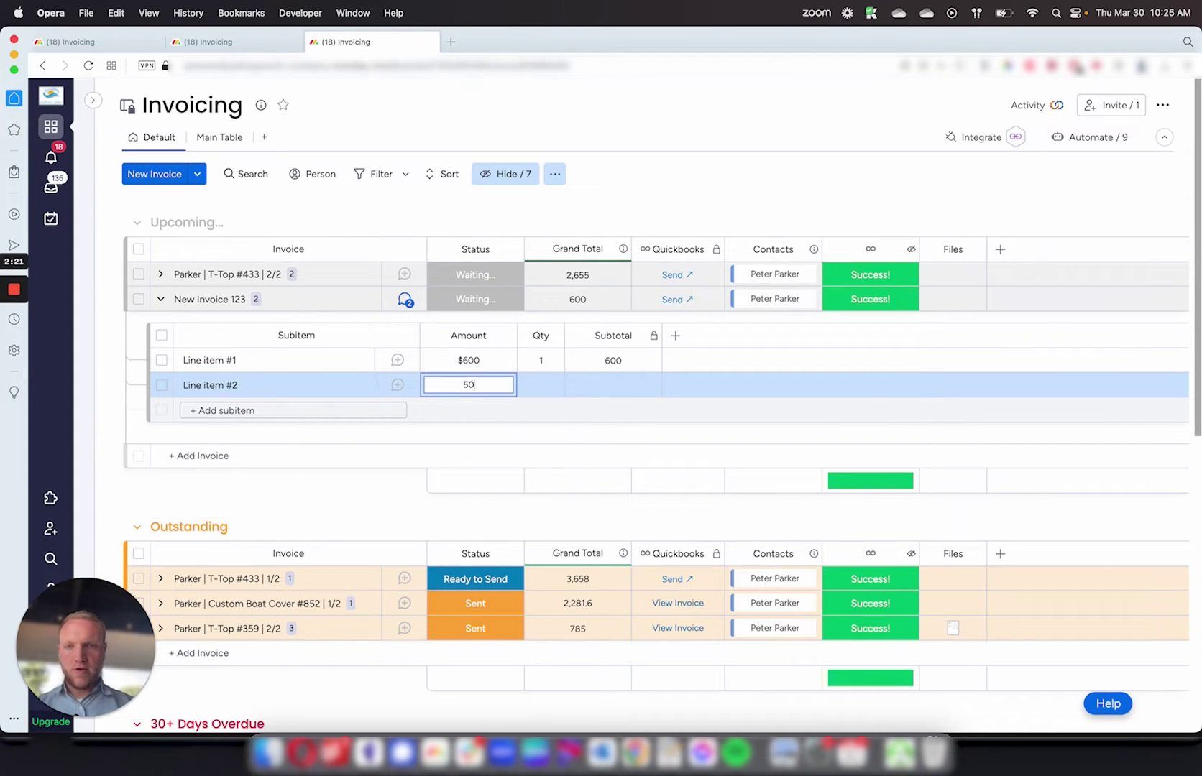
{"action": "key", "text": "Return"}
{"action": "left_click", "coordinate": [543, 385]}
{"action": "type", "text": "3"}
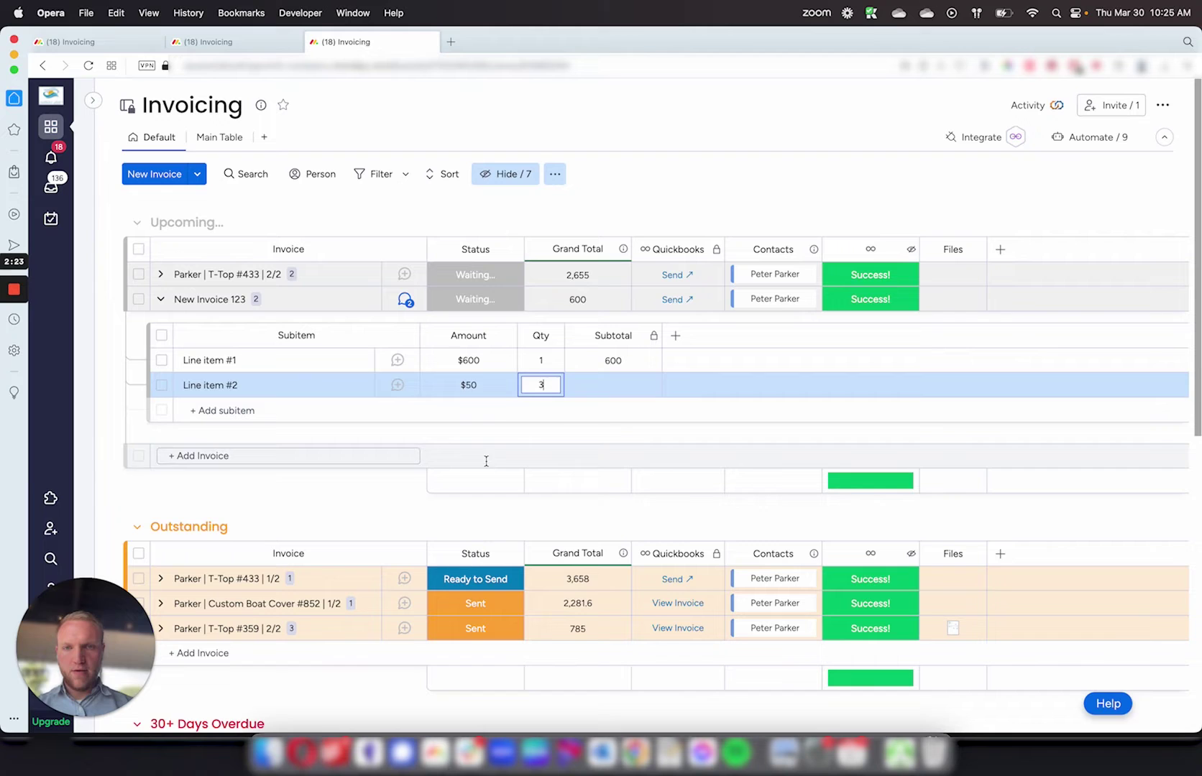
{"action": "key", "text": "Return"}
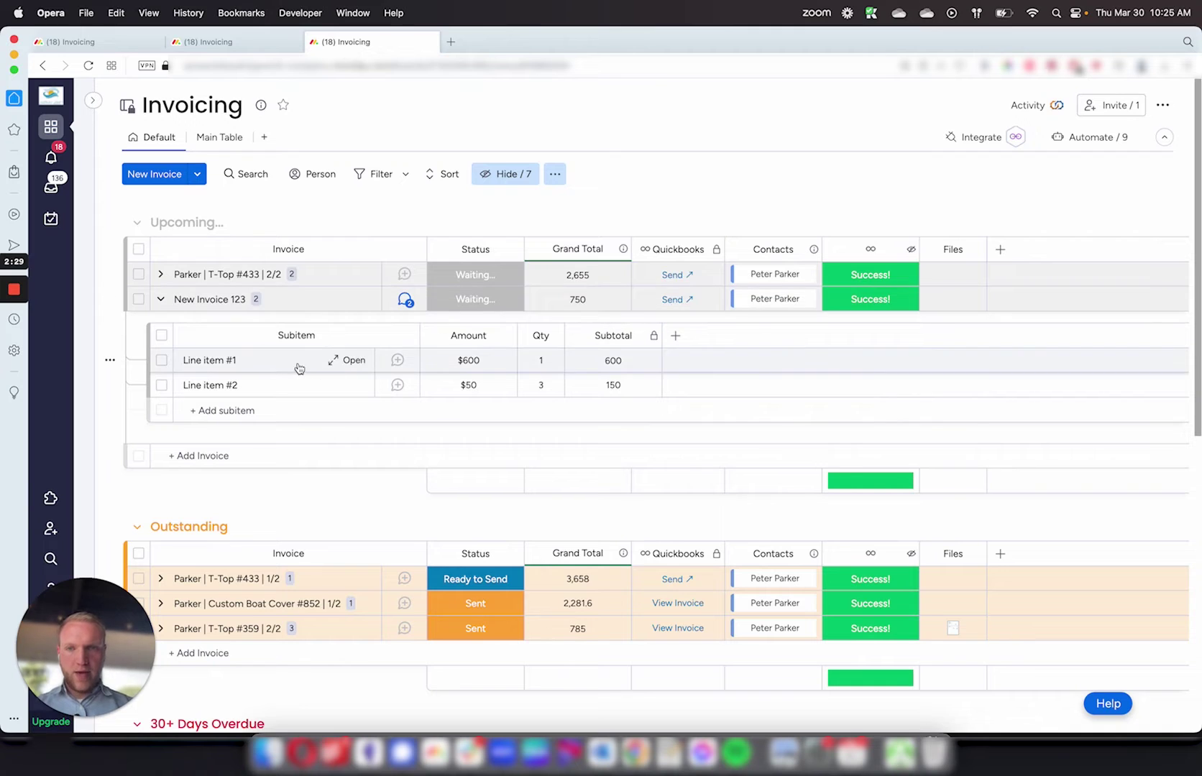
Resend New Invoice 123 to QuickBooks so it moves to Outstanding as Sent.
{"action": "left_click", "coordinate": [682, 301]}
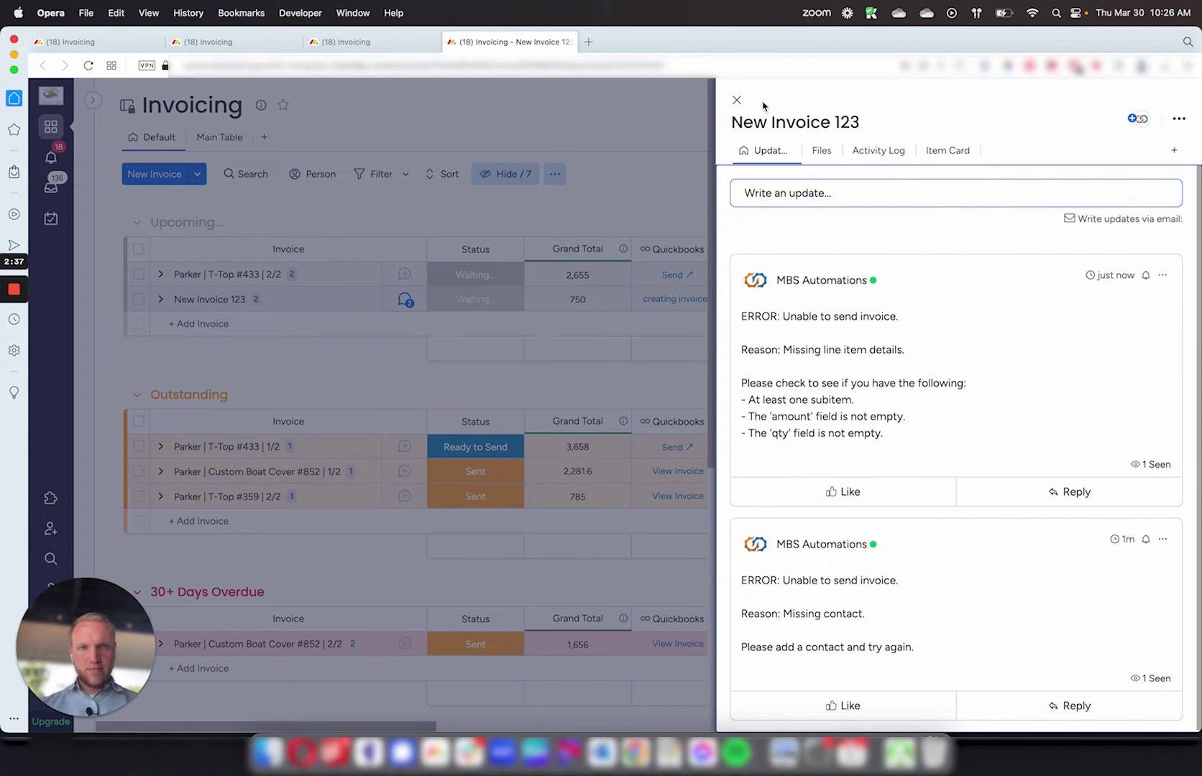
{"action": "left_click", "coordinate": [736, 100]}
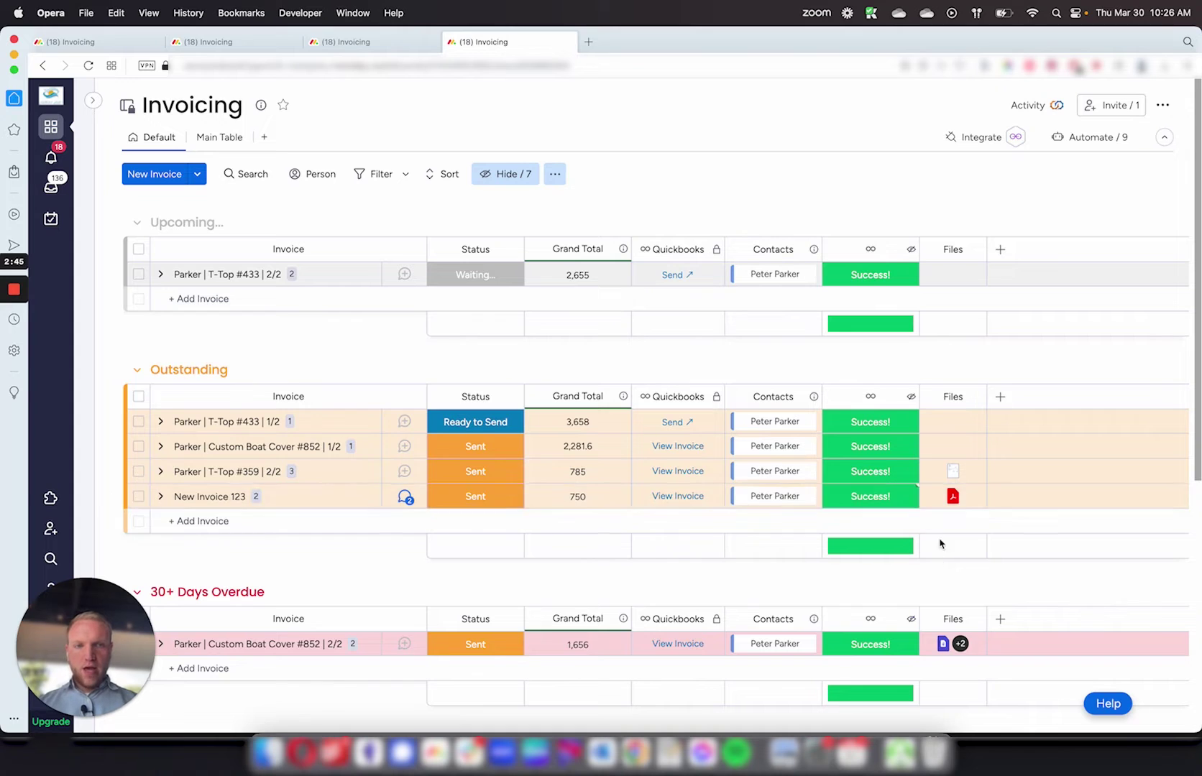
Review the attached invoice_10368.pdf with its $750.00 balance due, then close the preview.
{"action": "left_click", "coordinate": [952, 497]}
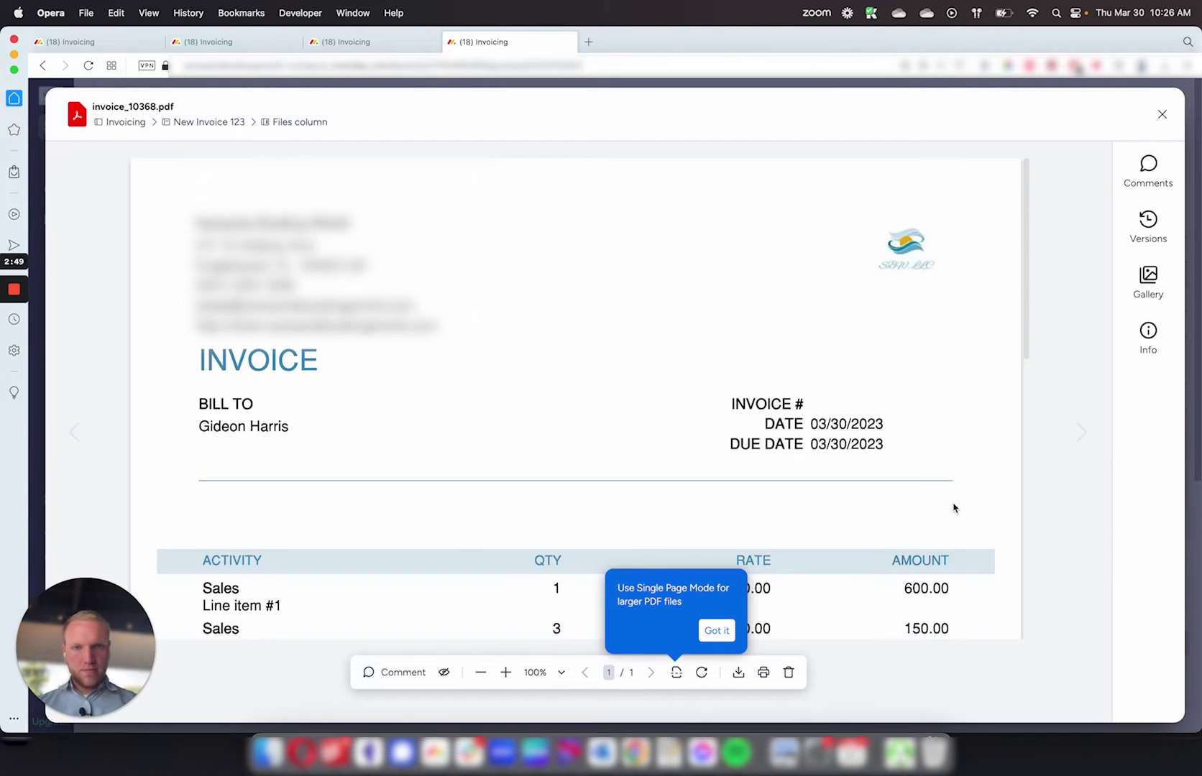
{"action": "scroll", "coordinate": [954, 507], "scroll_direction": "down", "scroll_amount": 5}
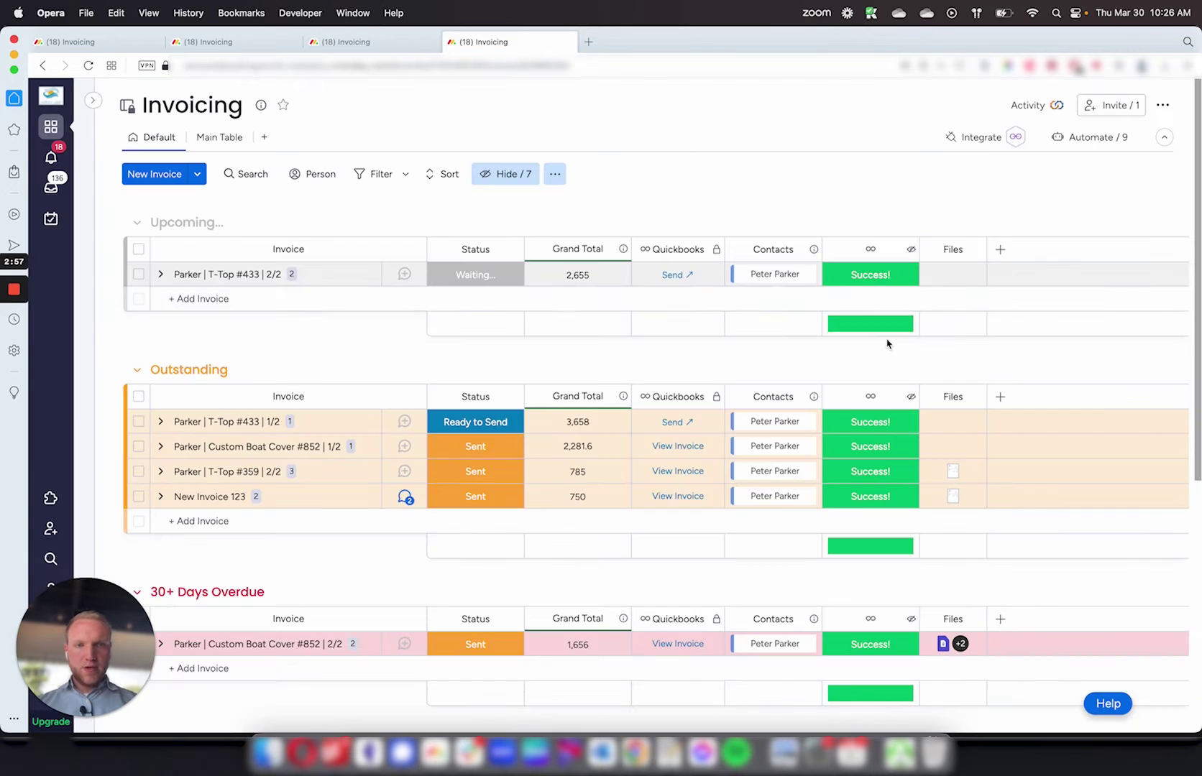
{"action": "key", "text": "Escape"}
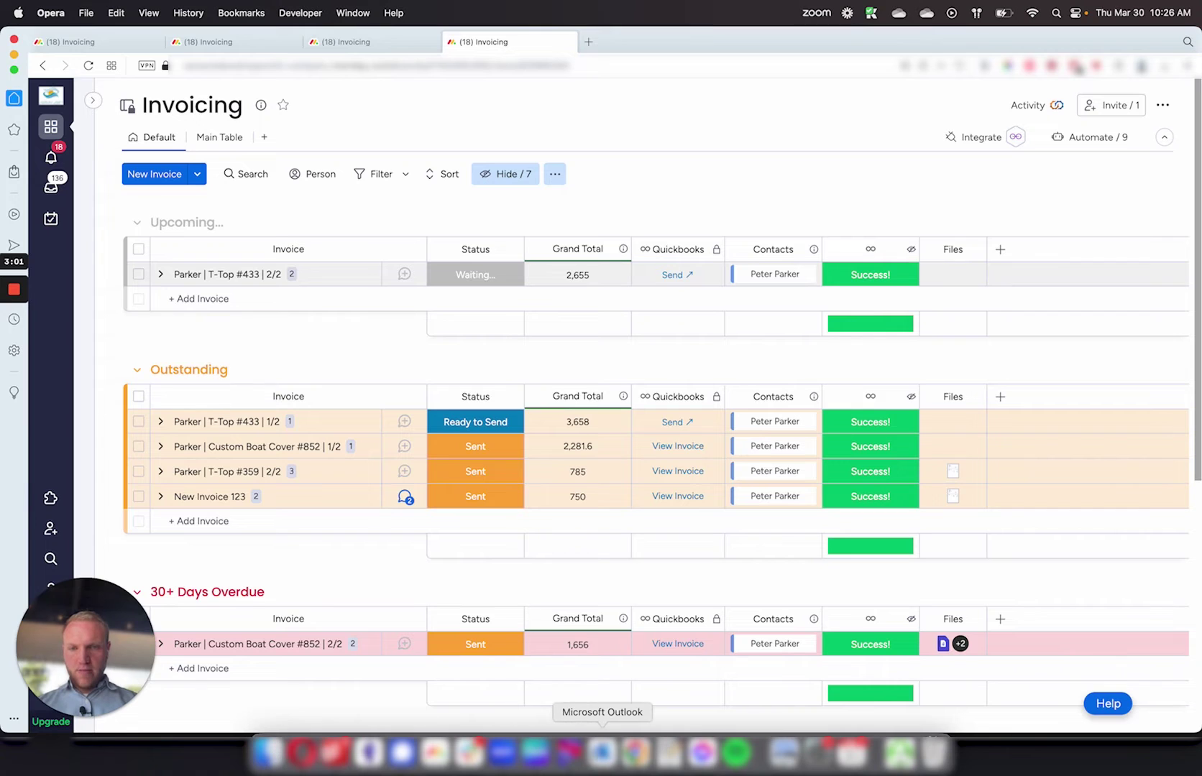
In Outlook, open Sarasota Boating World's $750.00 payment request email.
{"action": "left_click", "coordinate": [602, 752]}
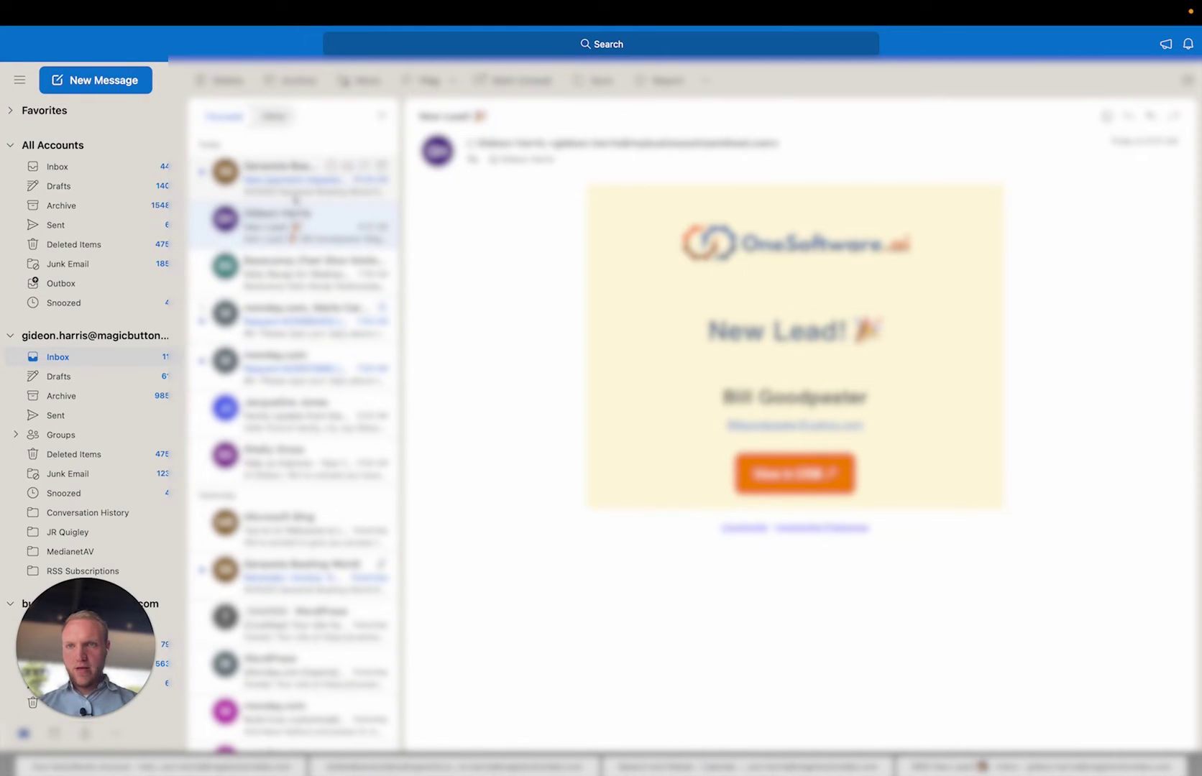
{"action": "left_click", "coordinate": [295, 196]}
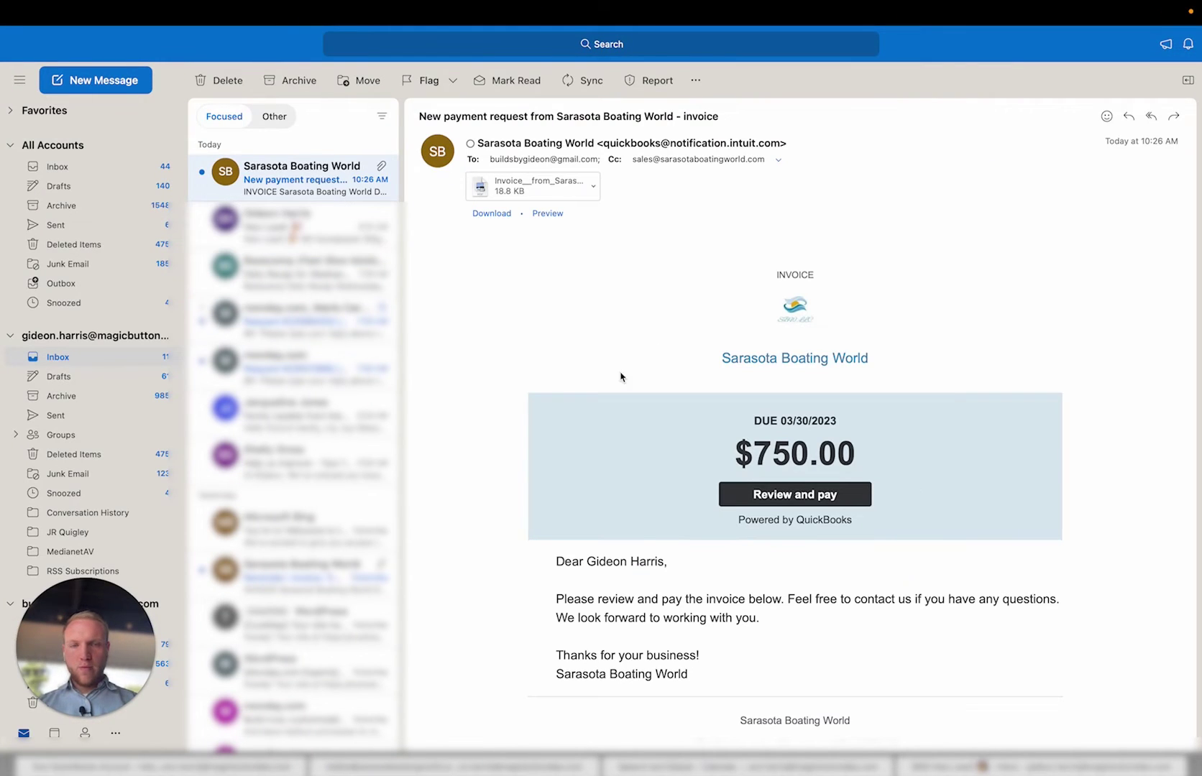
{"action": "scroll", "coordinate": [859, 353], "scroll_direction": "down", "scroll_amount": 2}
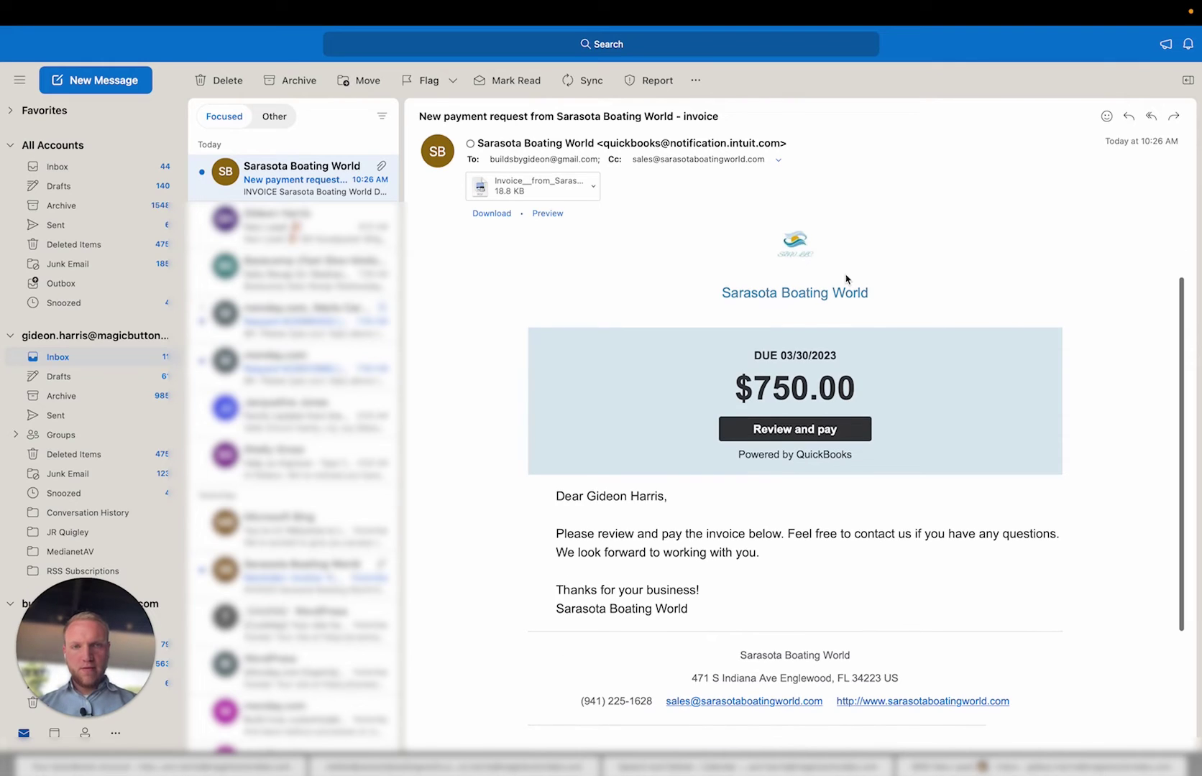
Open the QuickBooks 'Review and pay' page for the $750.00 invoice.
{"action": "left_click", "coordinate": [767, 433]}
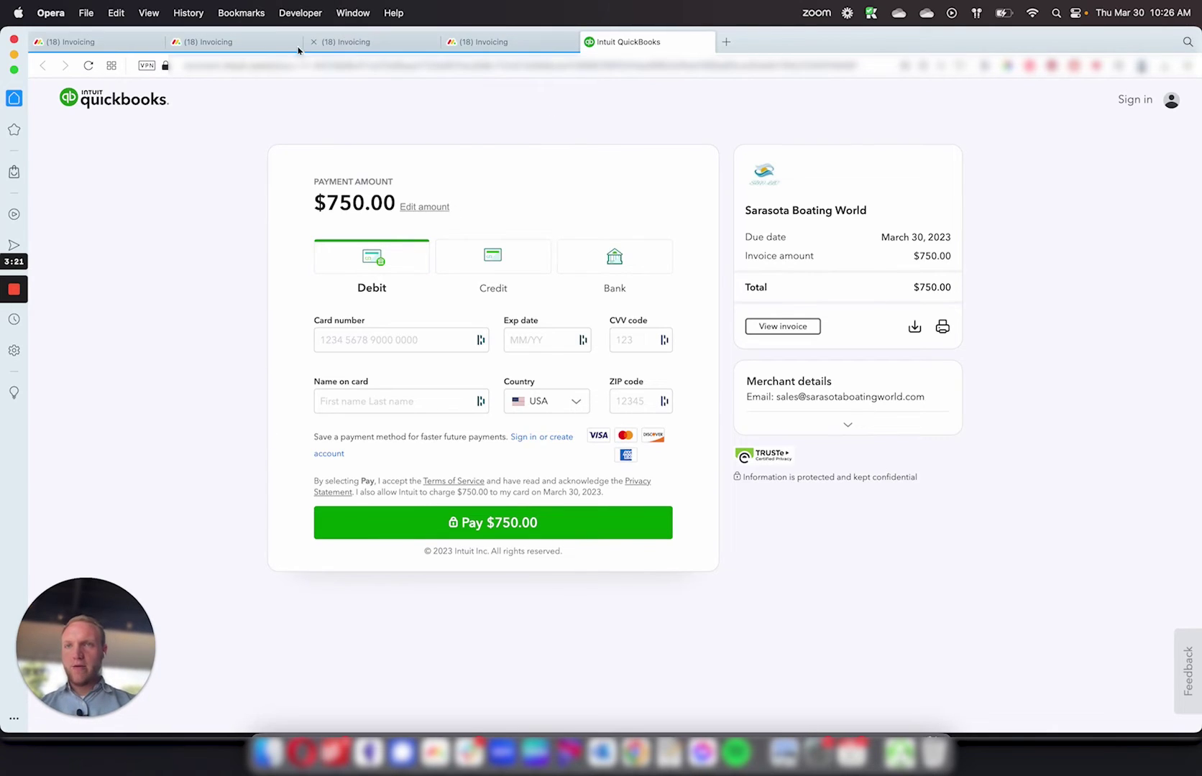
Back on the Invoicing board, change New Invoice 123's status from Sent to Paid.
{"action": "left_click", "coordinate": [405, 42]}
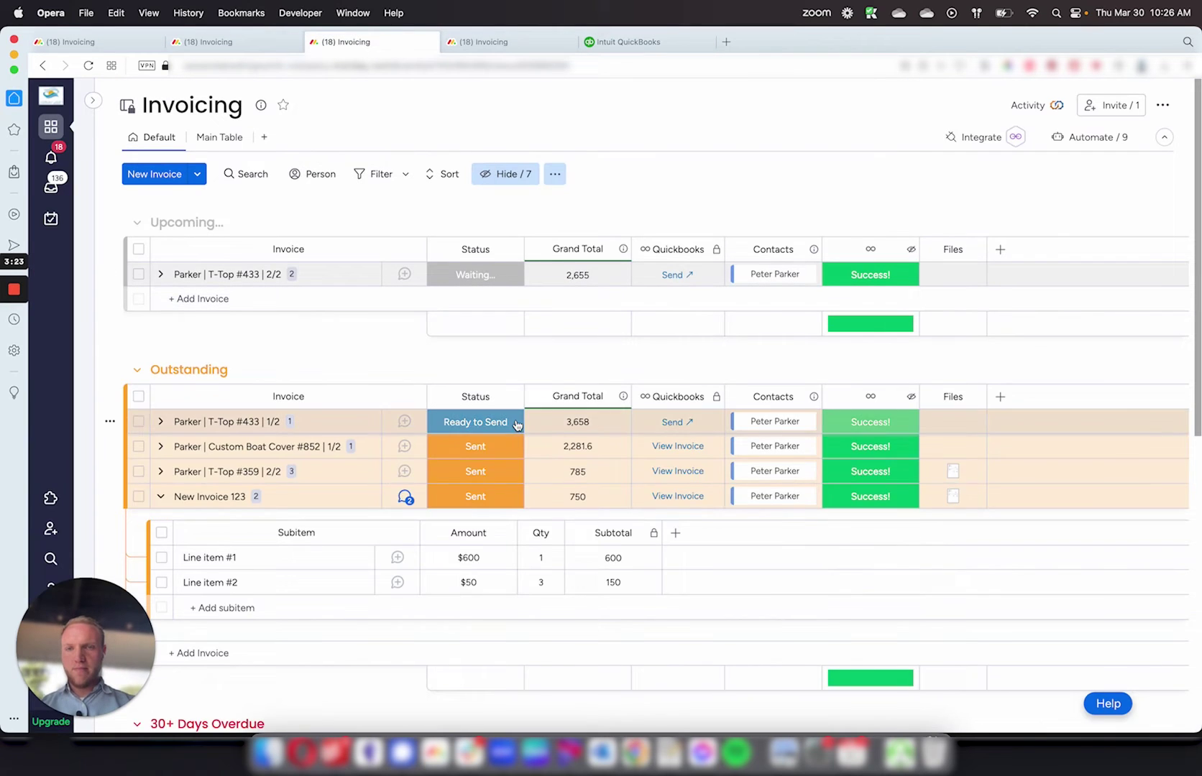
{"action": "left_click", "coordinate": [474, 497]}
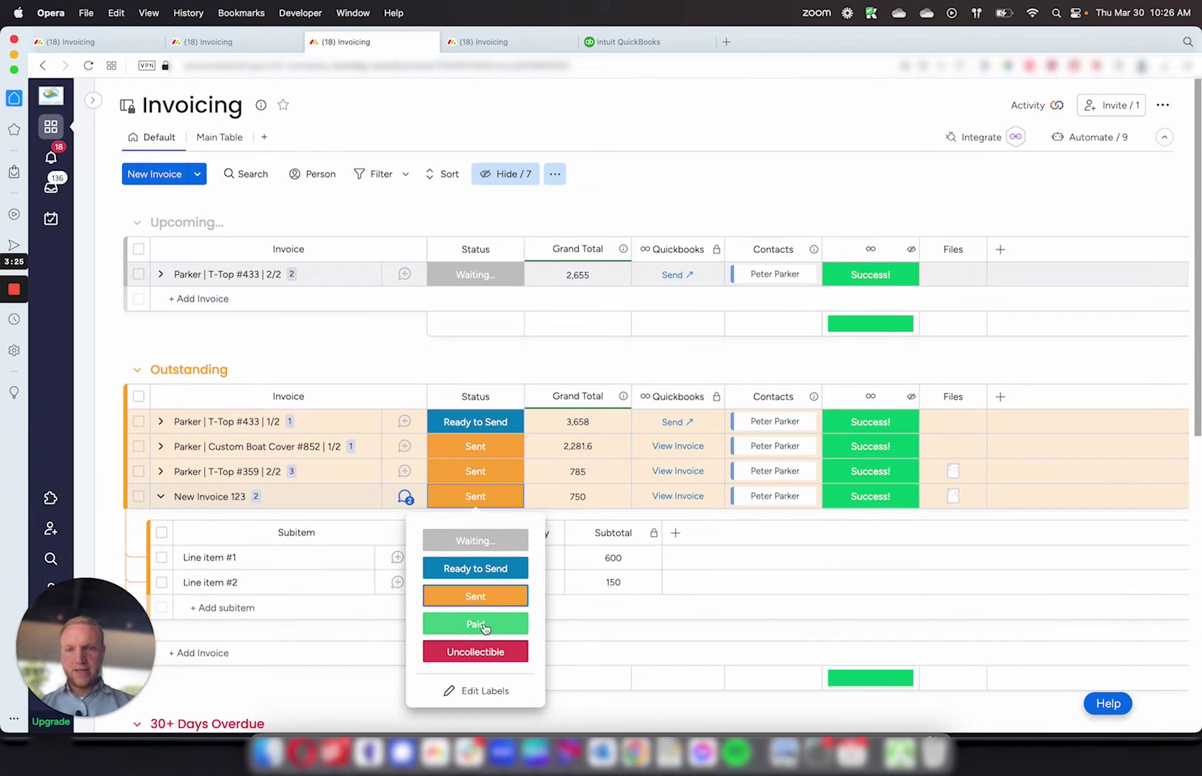
{"action": "left_click", "coordinate": [484, 628]}
{"action": "scroll", "coordinate": [549, 489], "scroll_direction": "down", "scroll_amount": 5}
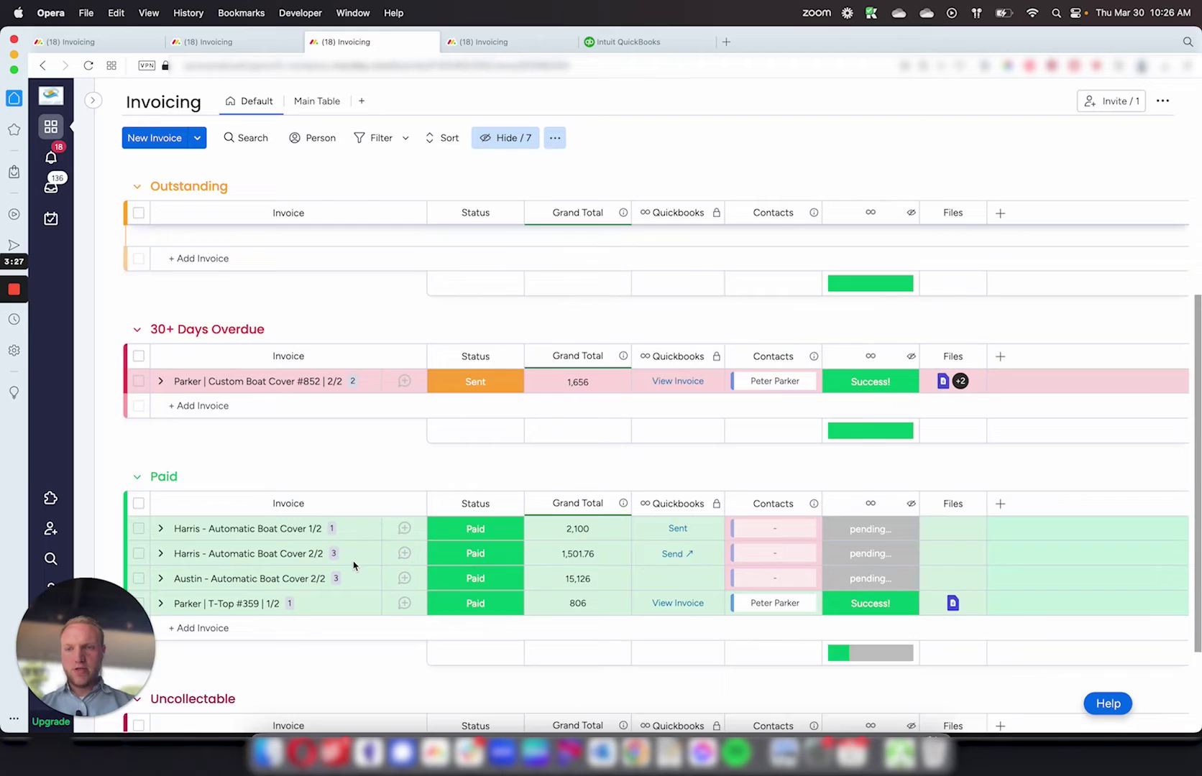
{"action": "scroll", "coordinate": [301, 392], "scroll_direction": "down", "scroll_amount": 4}
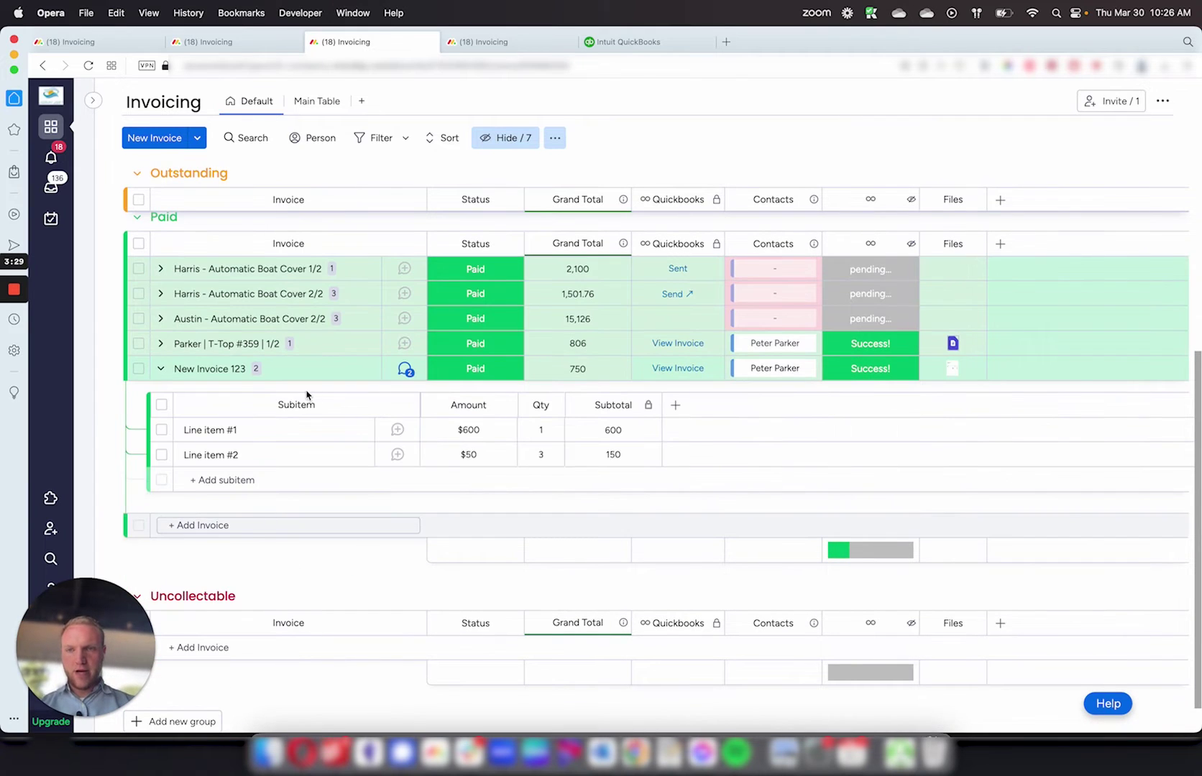
Collapse New Invoice 123's line items and review its item card: Paid, with Created, Sent and Paid all Mar 30.
{"action": "left_click", "coordinate": [161, 369]}
{"action": "left_click", "coordinate": [406, 458]}
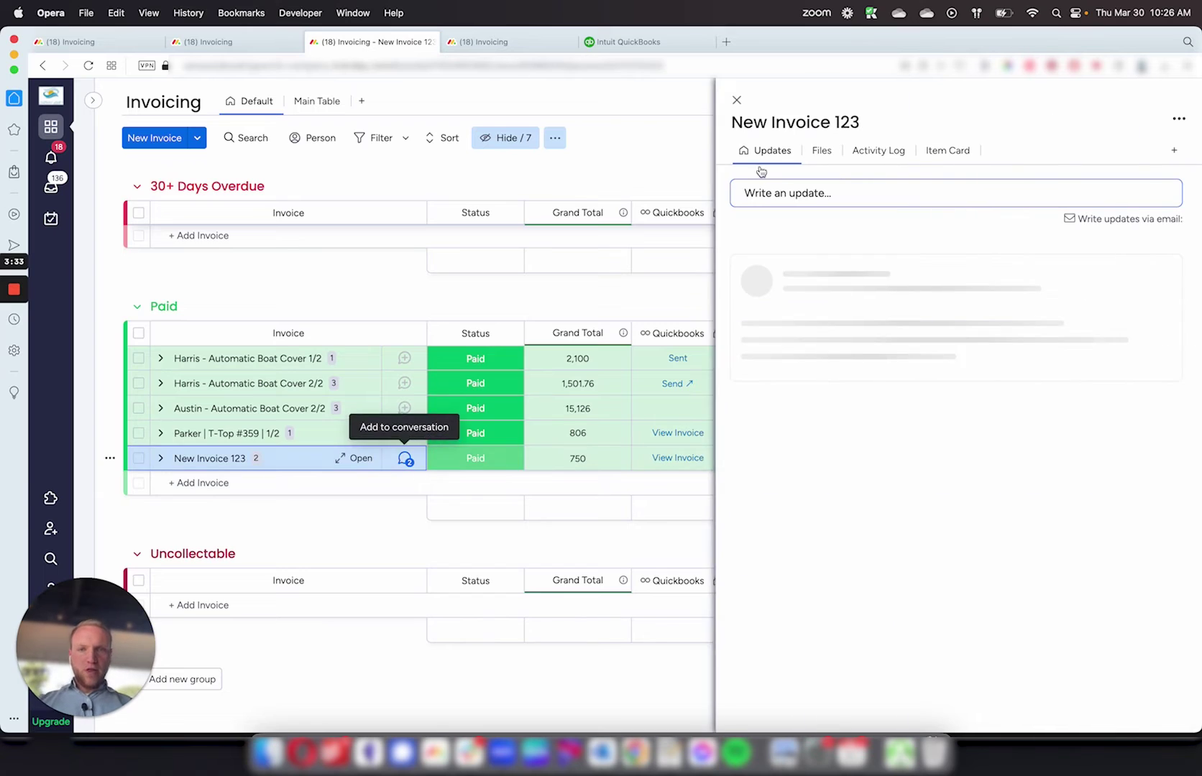
{"action": "left_click", "coordinate": [934, 152]}
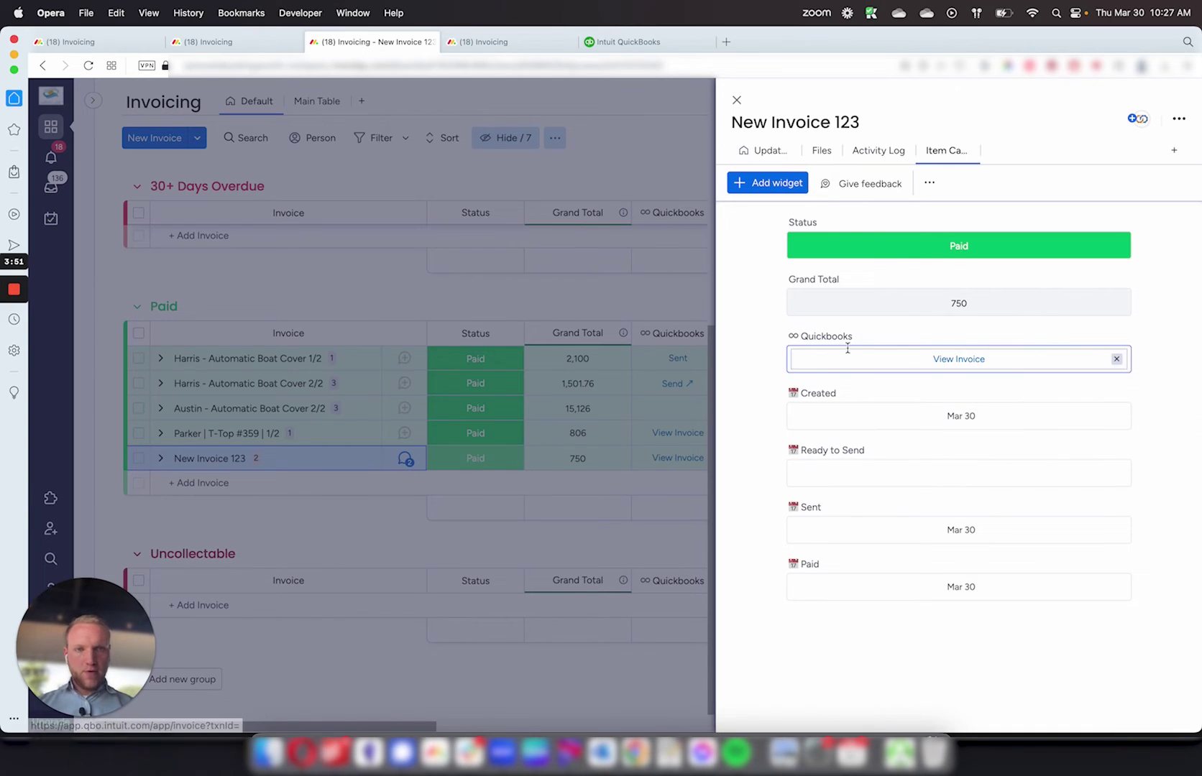
{"action": "left_click", "coordinate": [736, 101]}
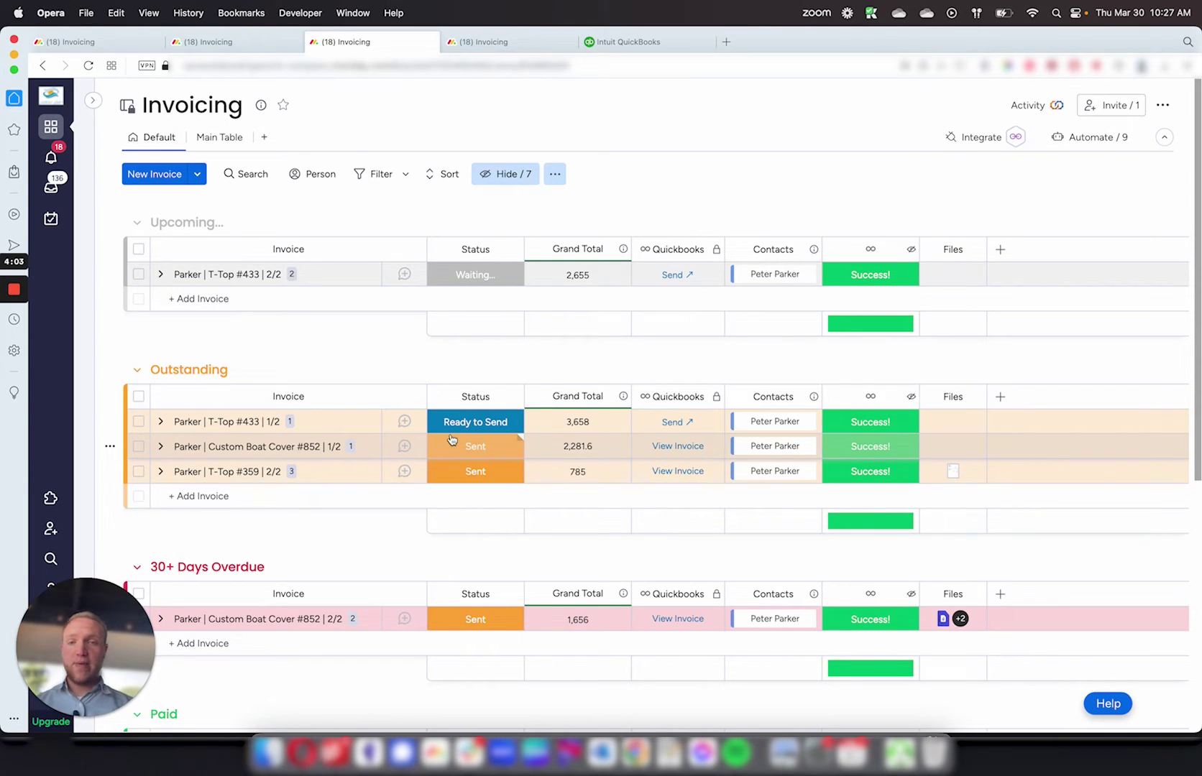
Expand Parker | Custom Boat Cover #852 | 2/2 in 30+ Days Overdue to show its 62% Down and 7% Tax items.
{"action": "scroll", "coordinate": [452, 440], "scroll_direction": "down", "scroll_amount": 5}
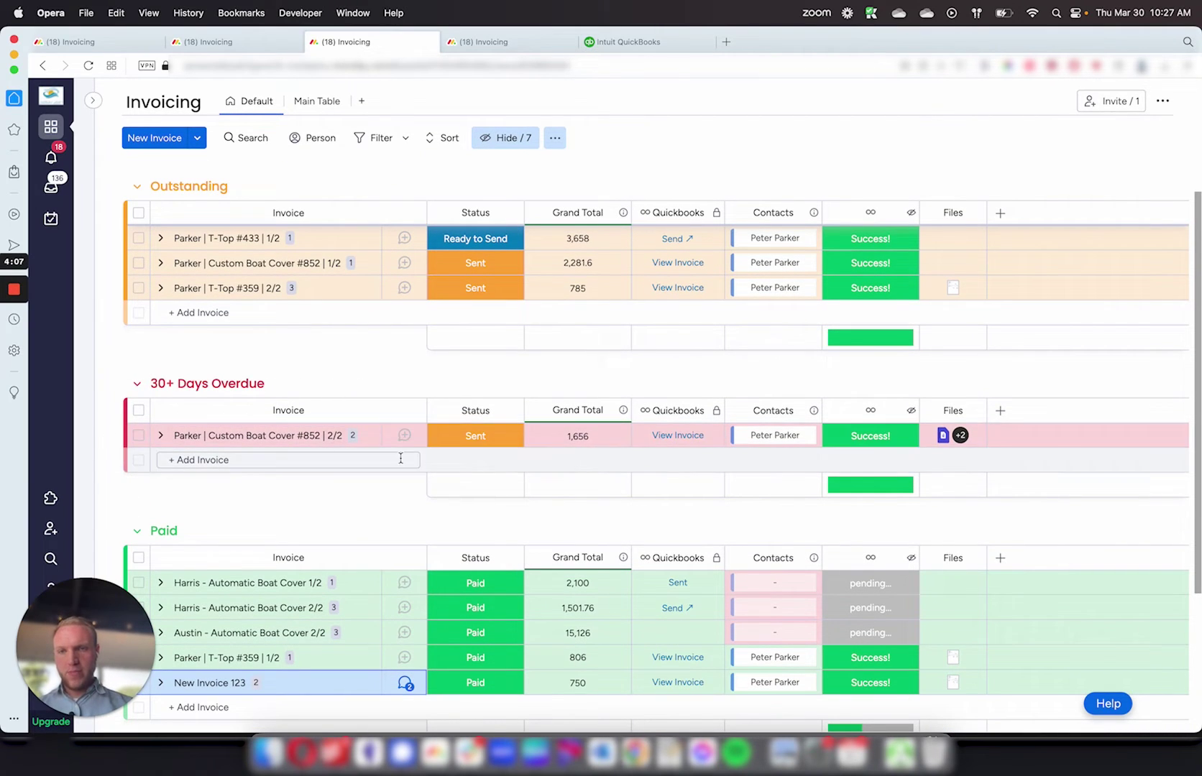
{"action": "left_click", "coordinate": [161, 436]}
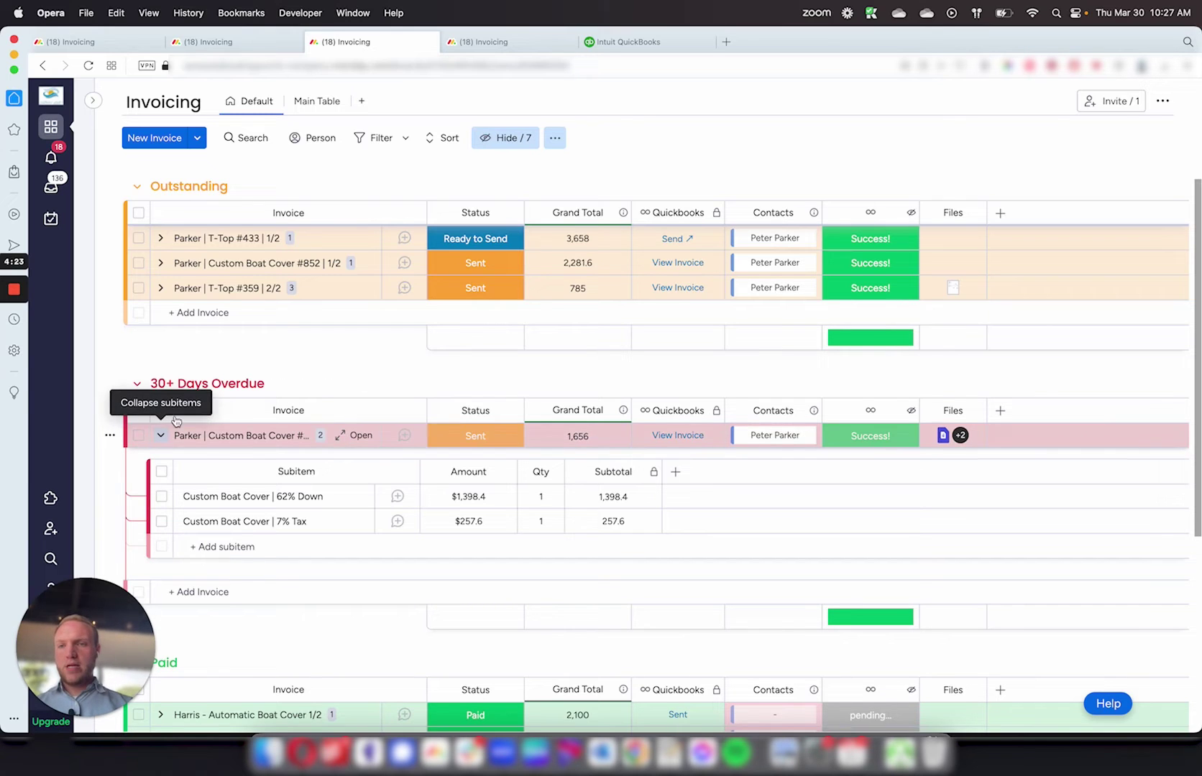
{"action": "scroll", "coordinate": [219, 353], "scroll_direction": "up", "scroll_amount": 5}
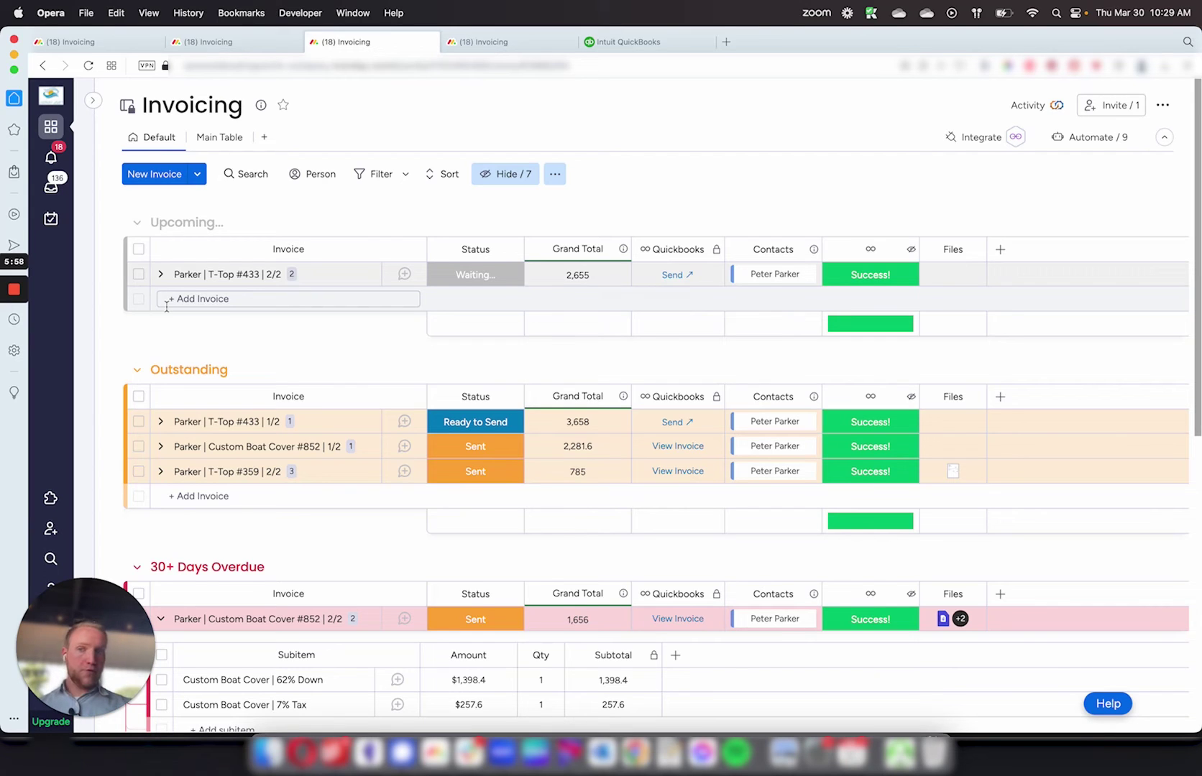
{"action": "left_click", "coordinate": [489, 275]}
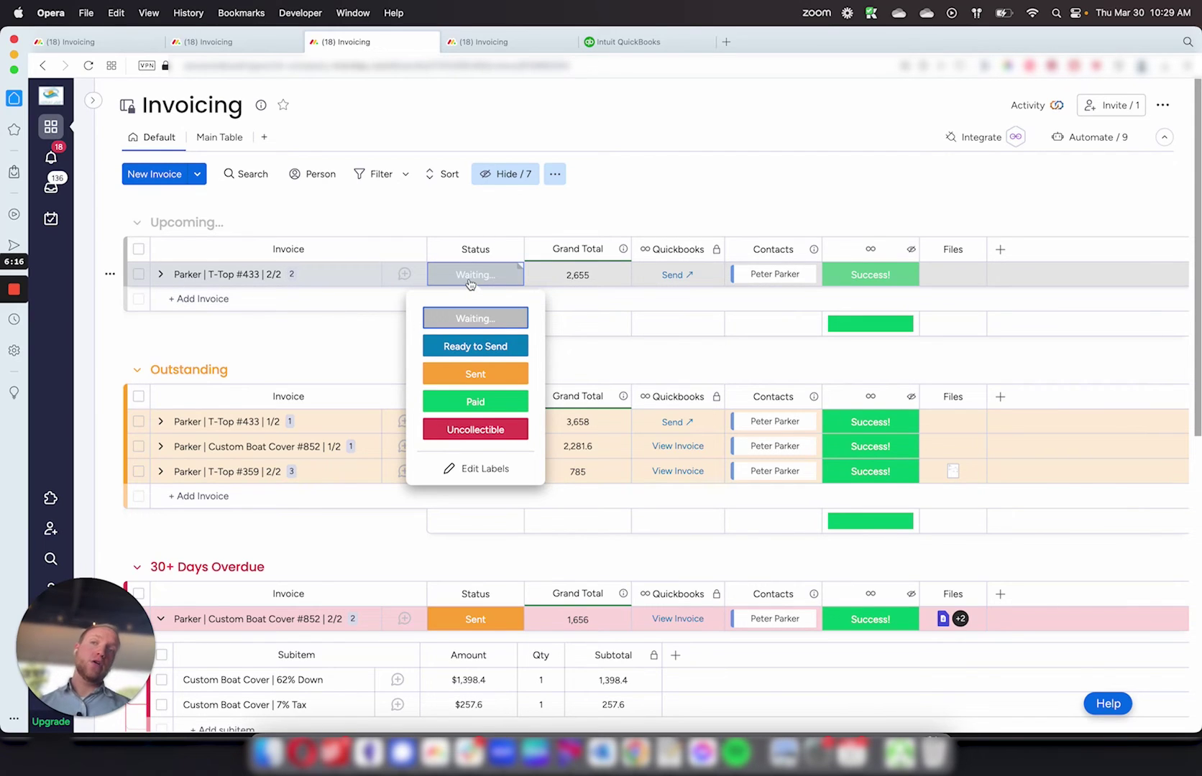
{"action": "left_click", "coordinate": [161, 273]}
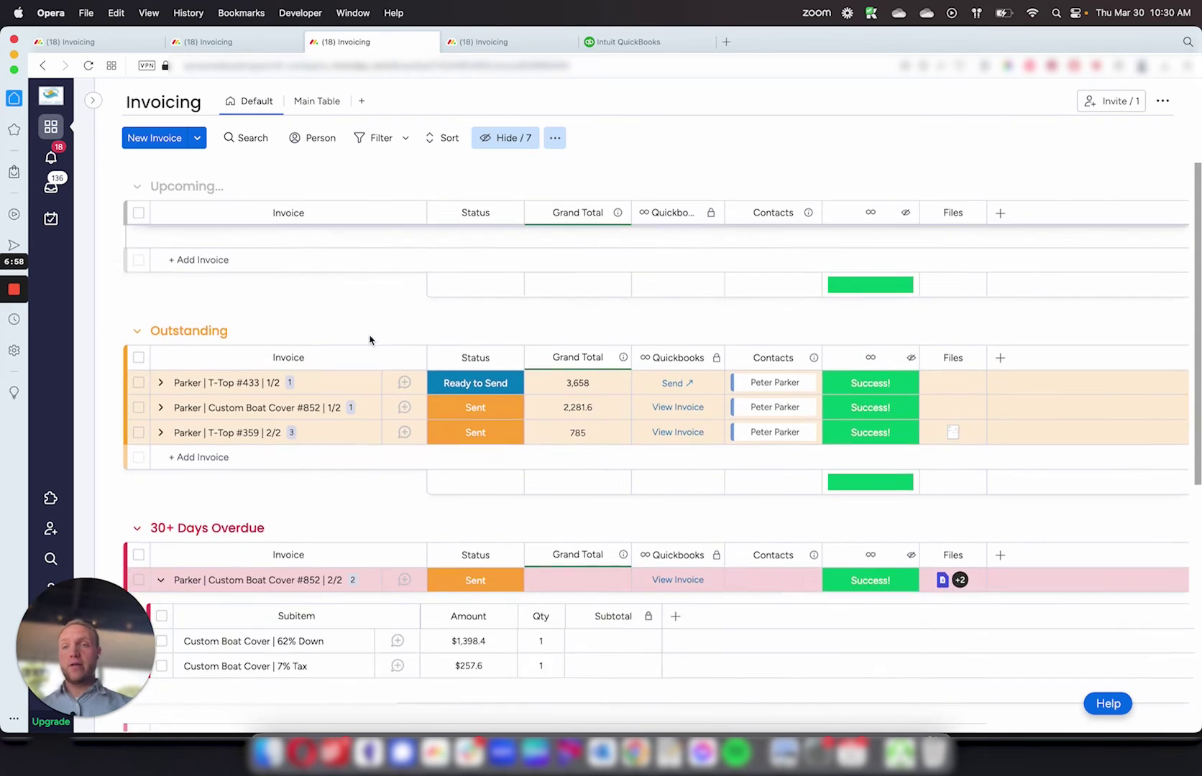
{"action": "scroll", "coordinate": [370, 338], "scroll_direction": "down", "scroll_amount": 5}
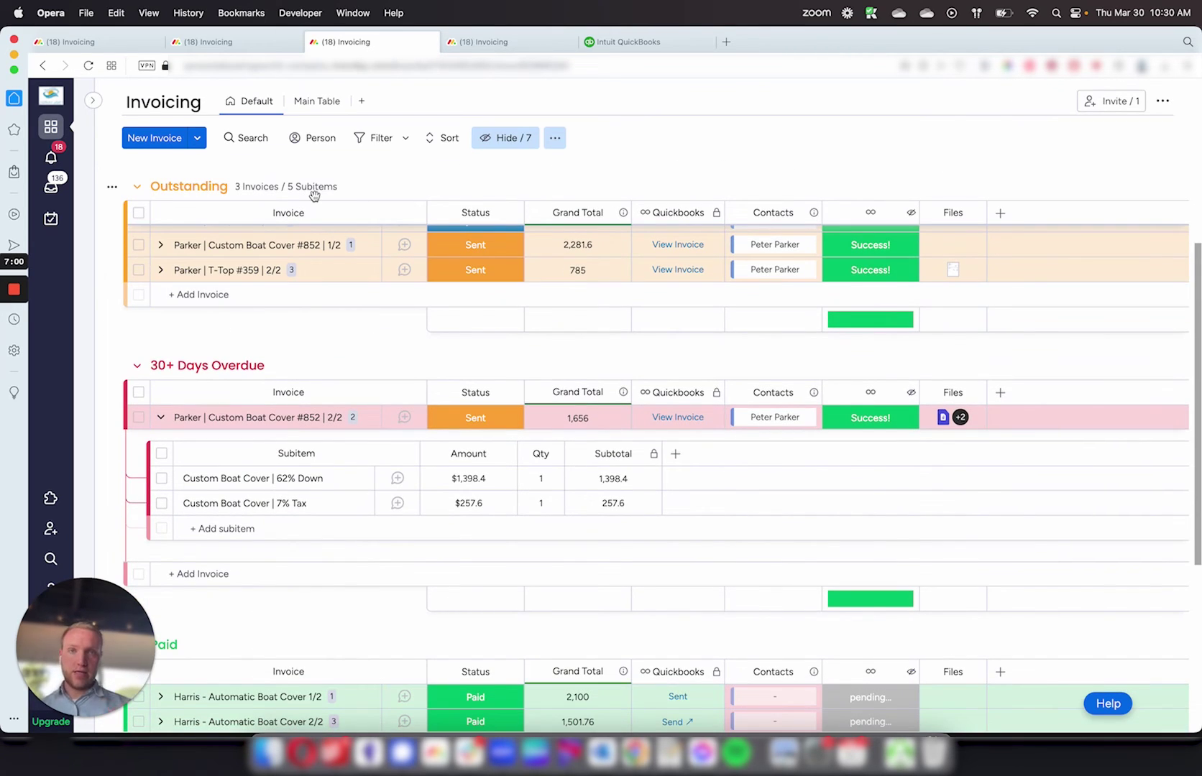
{"action": "scroll", "coordinate": [408, 594], "scroll_direction": "down", "scroll_amount": 5}
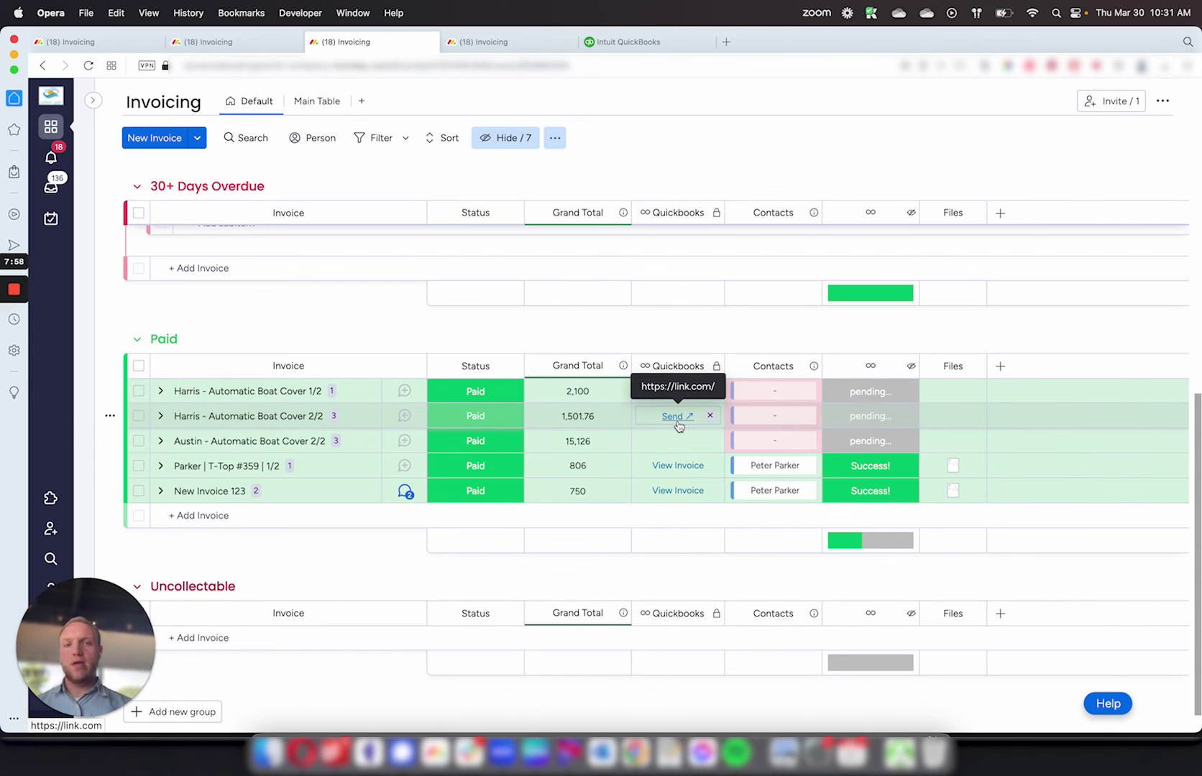
{"action": "scroll", "coordinate": [722, 313], "scroll_direction": "up", "scroll_amount": 3}
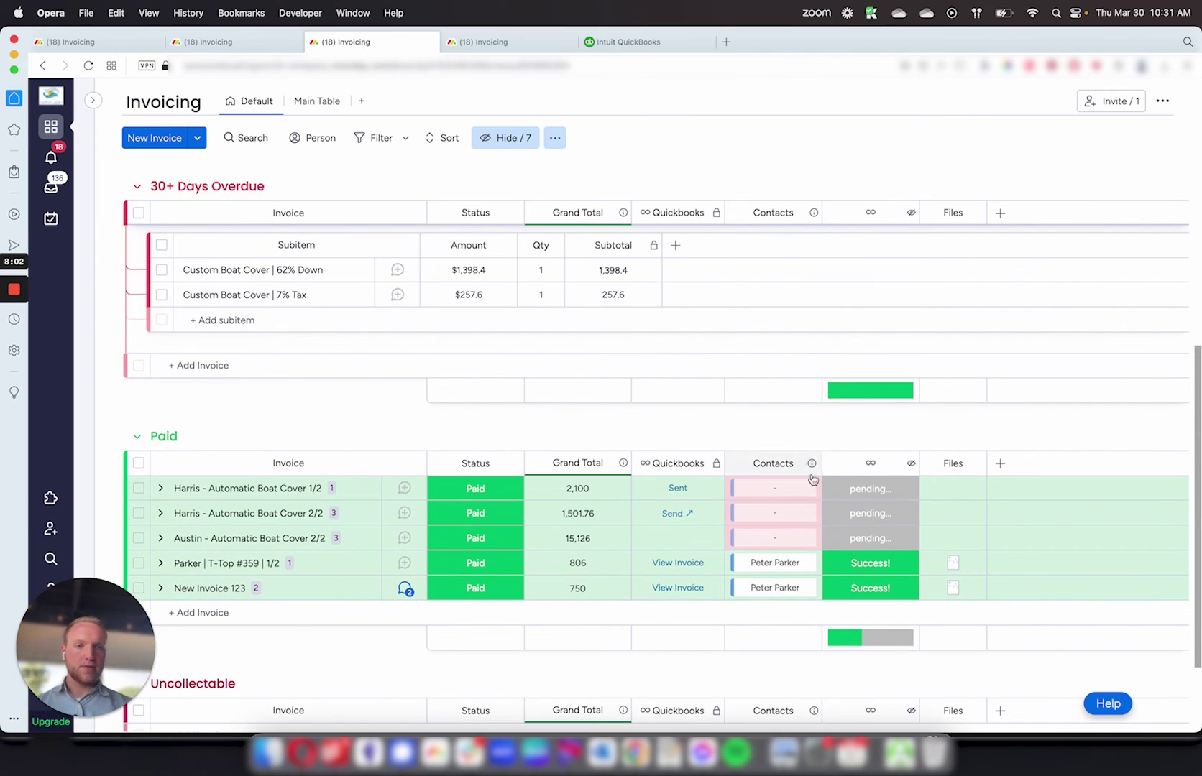
{"action": "scroll", "coordinate": [791, 496], "scroll_direction": "down", "scroll_amount": 2}
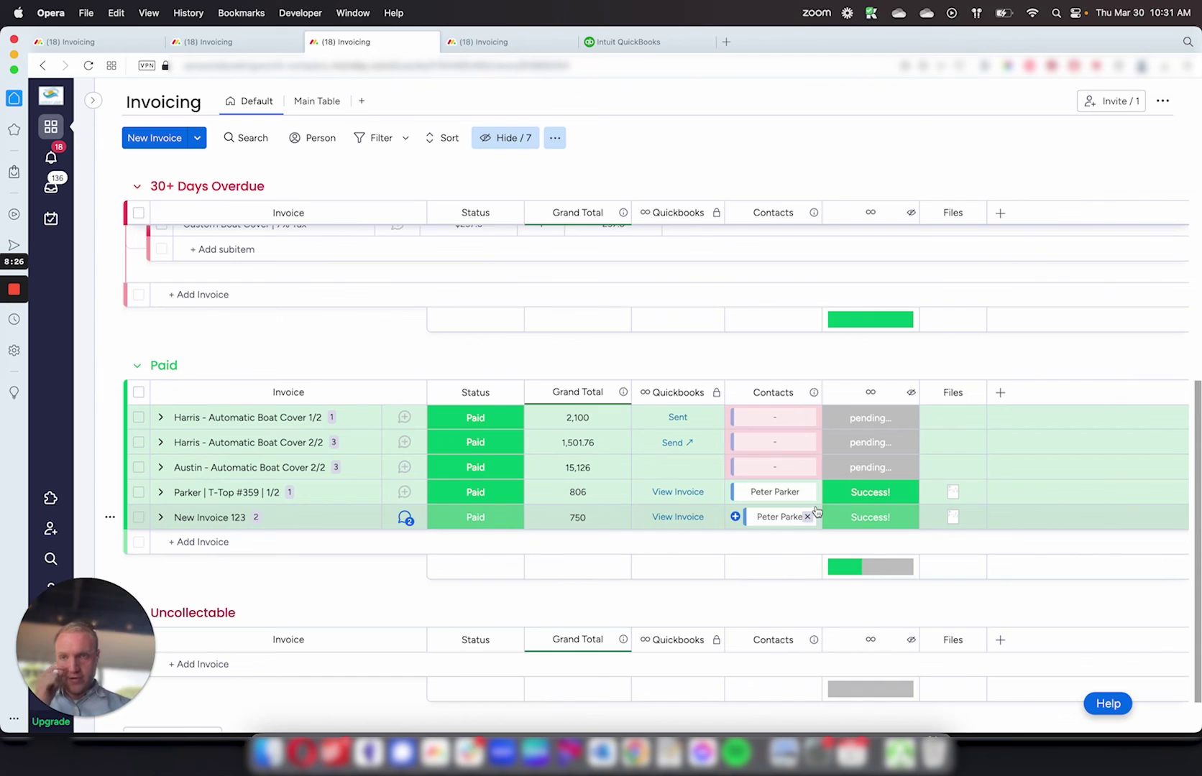
{"action": "scroll", "coordinate": [816, 511], "scroll_direction": "up", "scroll_amount": 10}
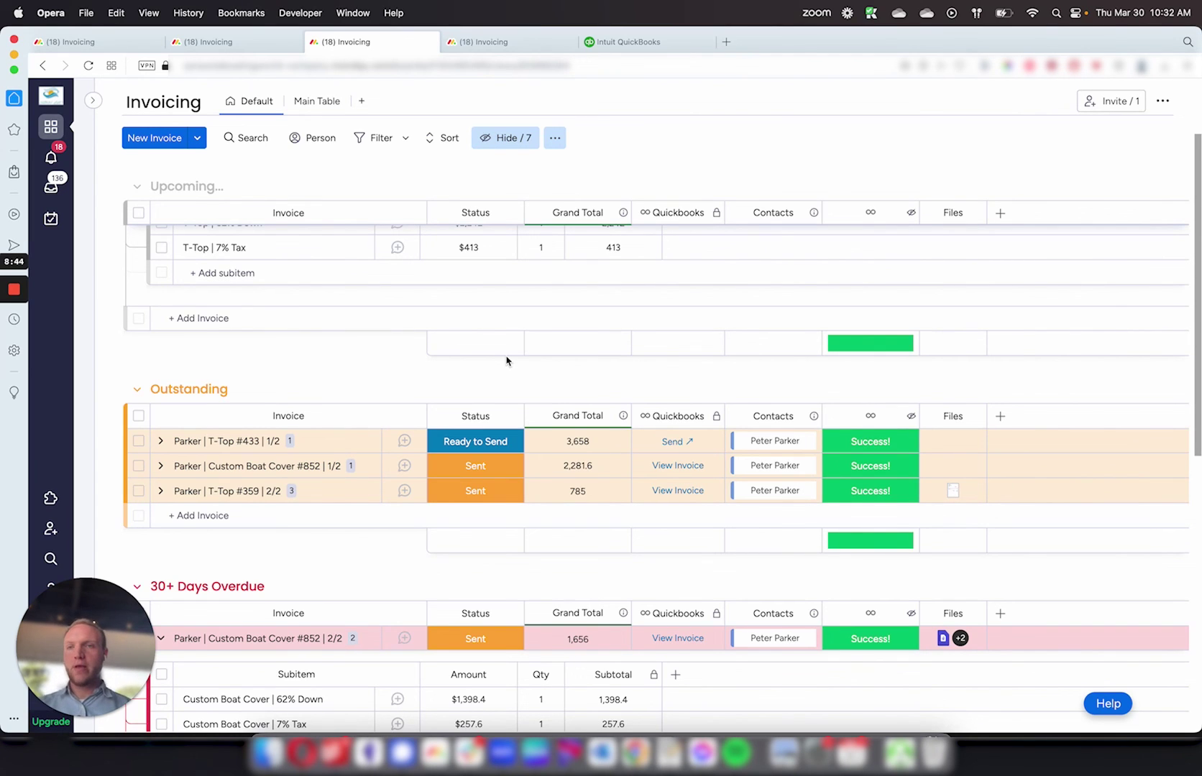
{"action": "scroll", "coordinate": [506, 360], "scroll_direction": "up", "scroll_amount": 3}
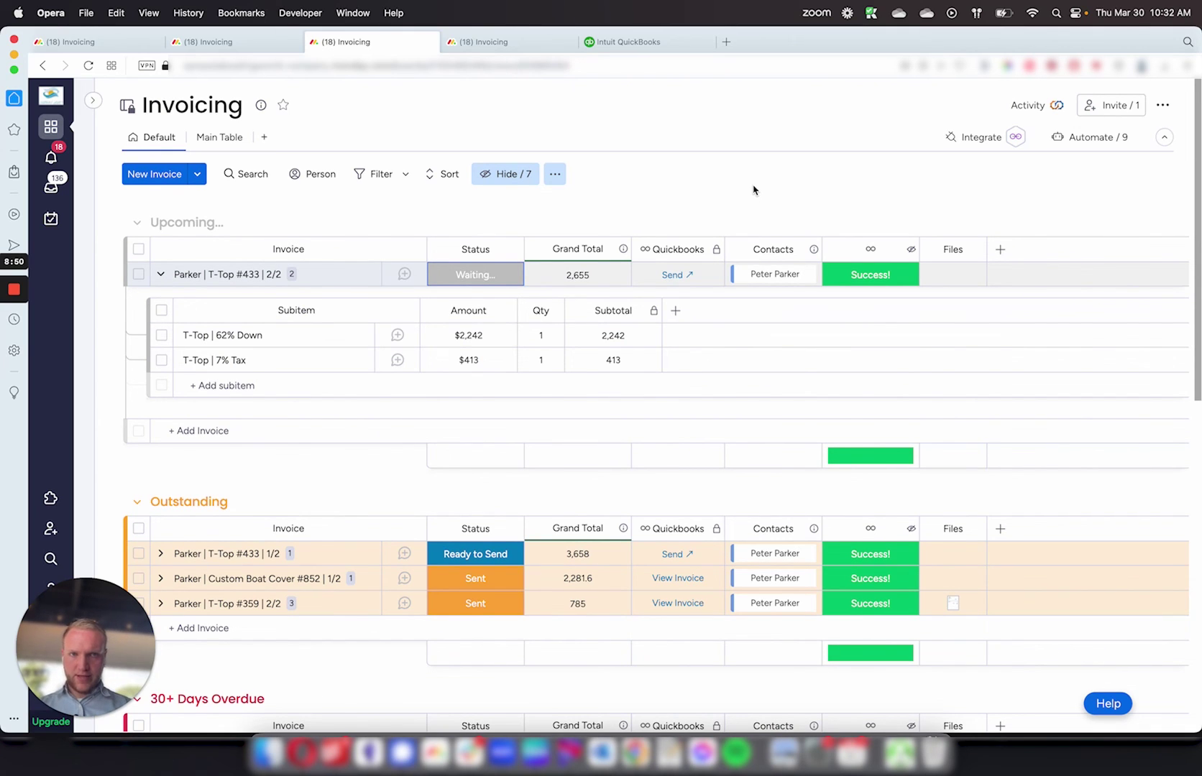
{"action": "scroll", "coordinate": [753, 190], "scroll_direction": "down", "scroll_amount": 1}
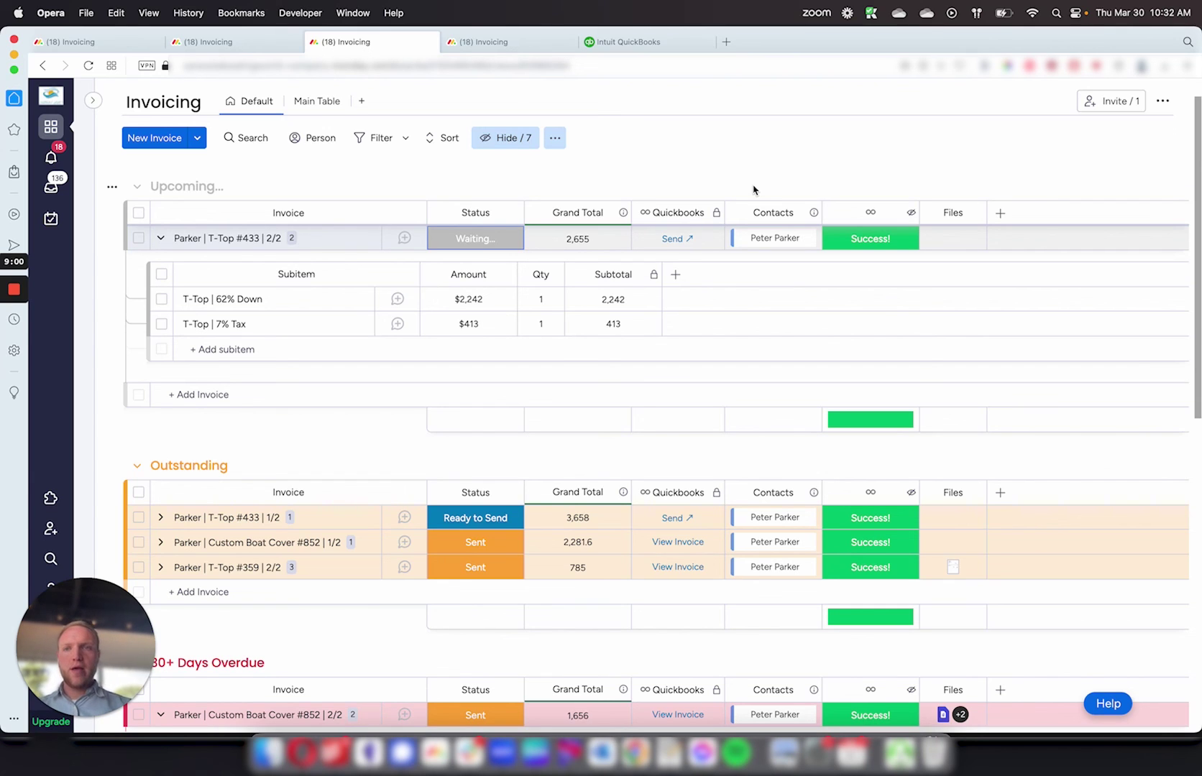
{"action": "scroll", "coordinate": [392, 346], "scroll_direction": "up", "scroll_amount": 2}
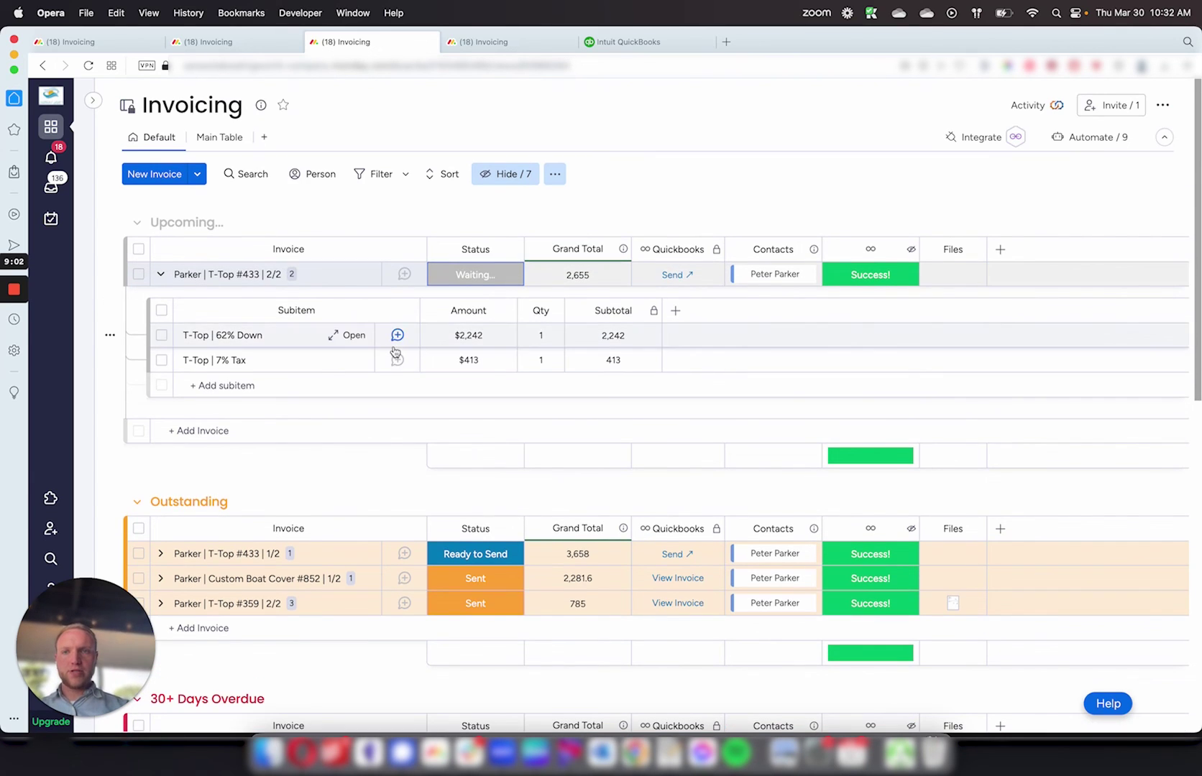